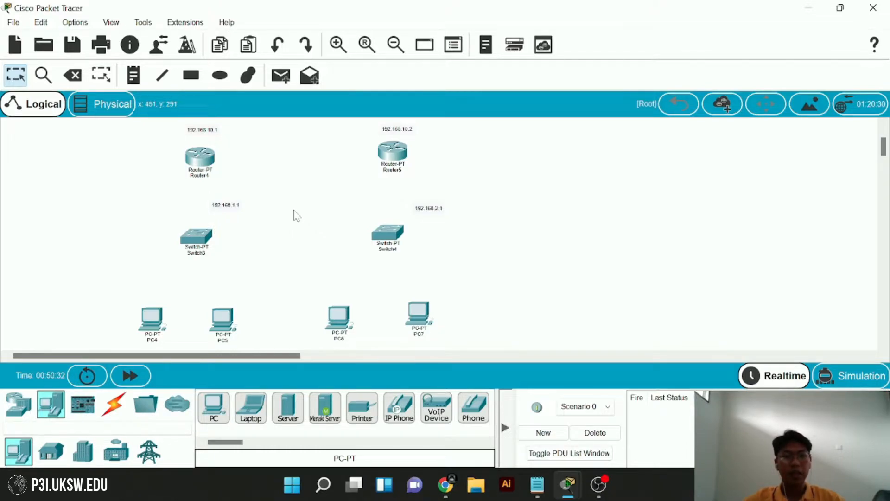
Connect PC4 and PC5 to Switch3 using automatically chosen connection types.
click(114, 403)
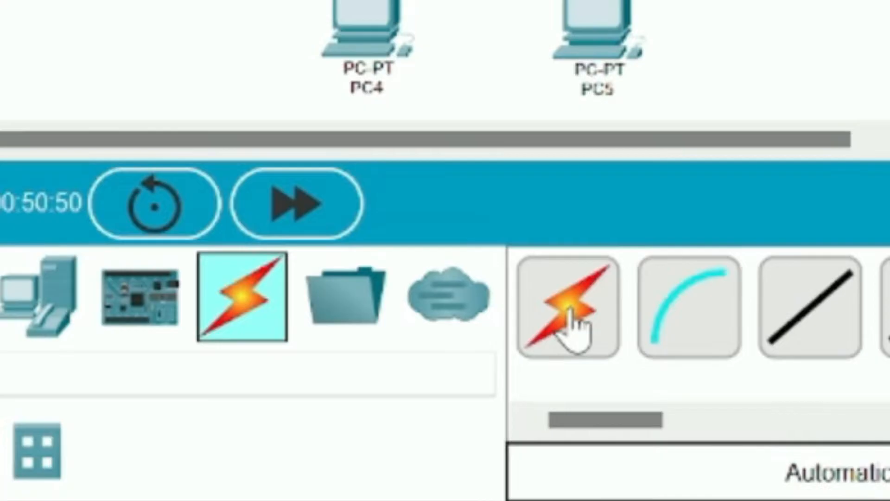
click(575, 324)
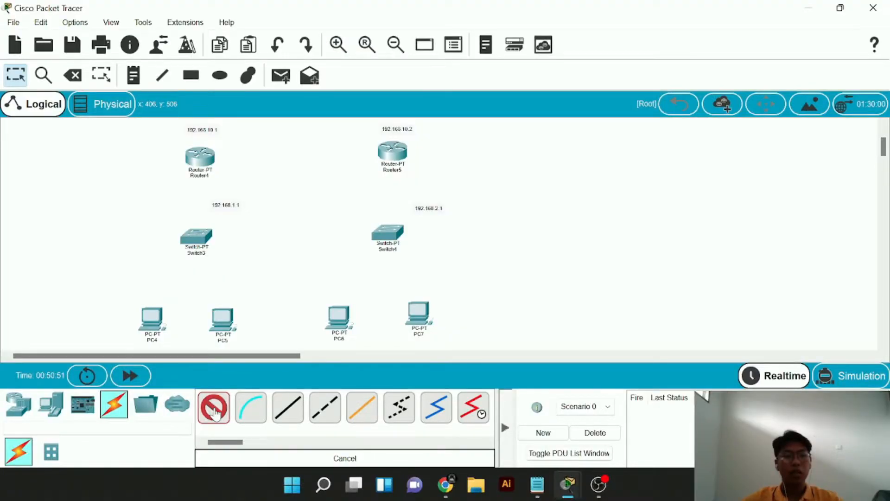
click(158, 321)
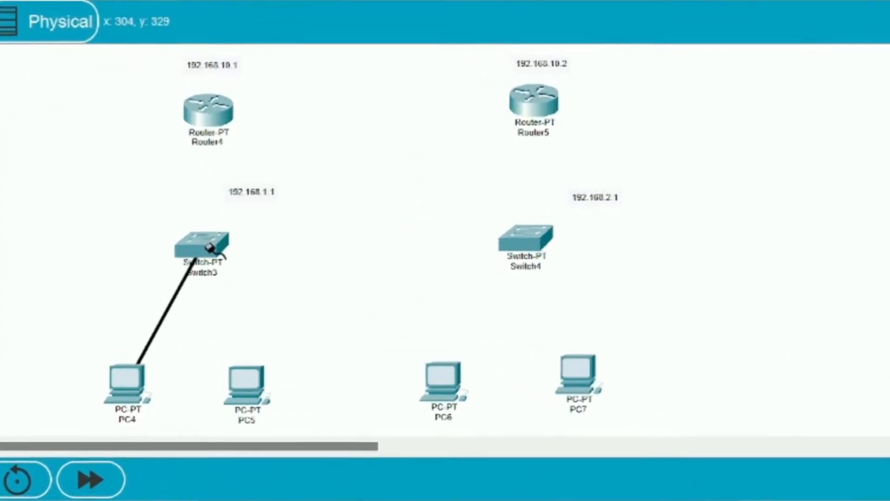
click(204, 237)
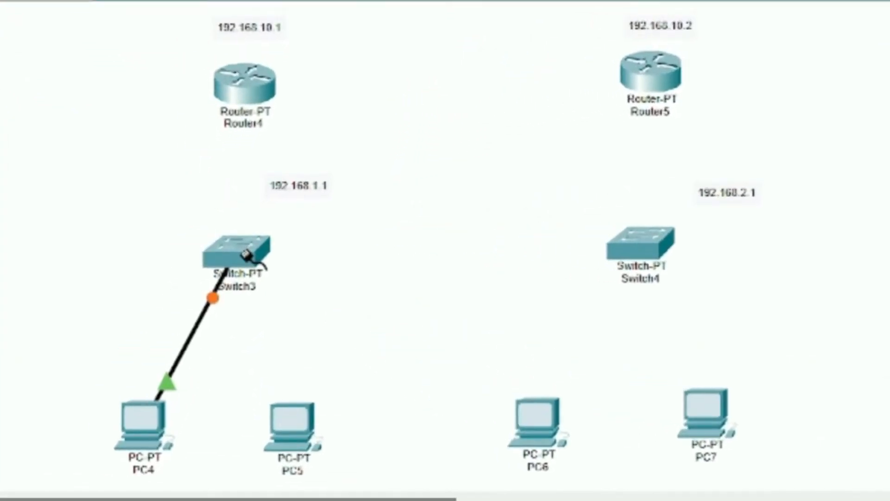
click(290, 443)
click(251, 257)
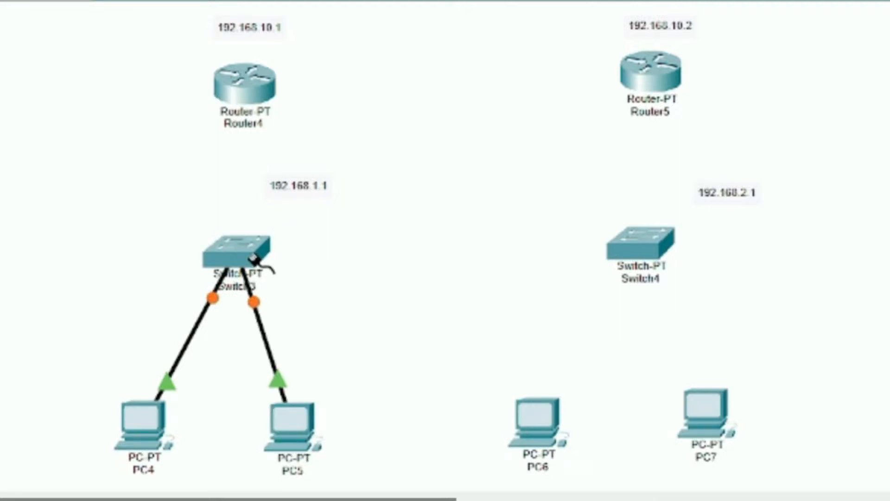
Connect Switch3 to Router4, and link Router4 to Router5, using automatically chosen connection types.
click(246, 245)
click(246, 79)
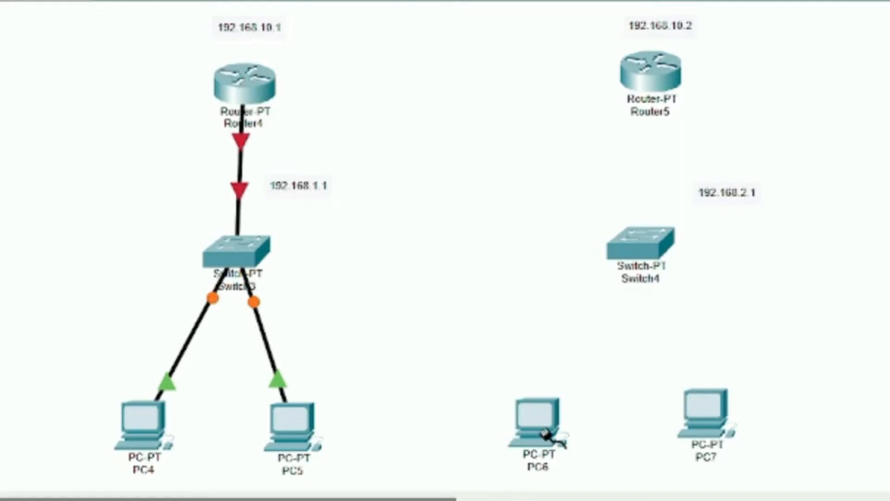
click(253, 88)
click(644, 77)
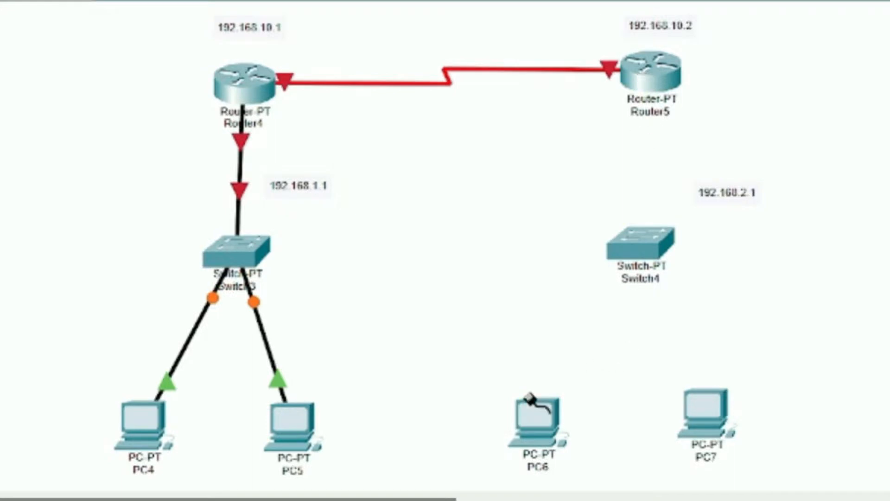
Connect PC6 and PC7 to Switch4 using automatically chosen connection types.
click(524, 422)
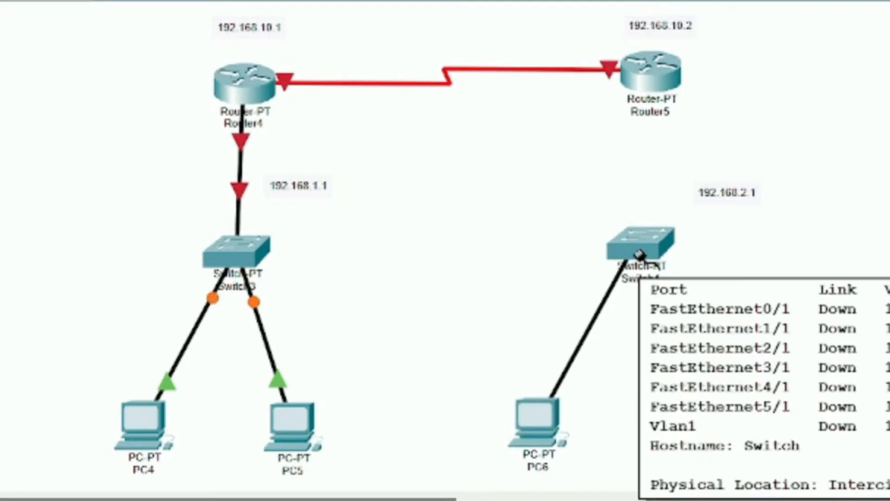
click(640, 254)
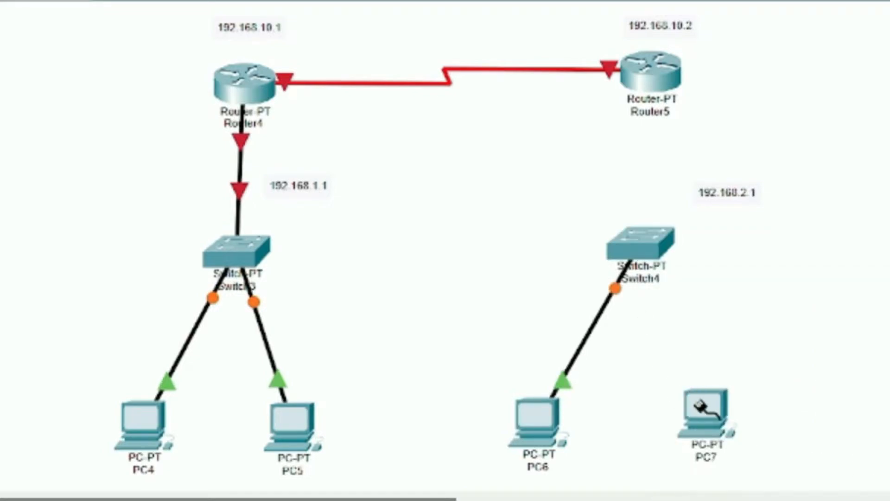
click(699, 407)
click(637, 238)
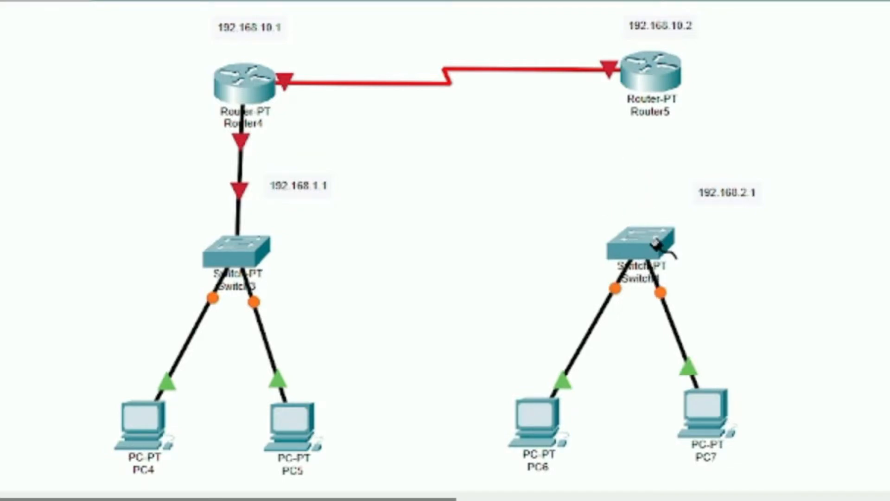
Connect Switch4 to Router5 using an automatically chosen connection type.
click(656, 242)
click(636, 81)
click(663, 132)
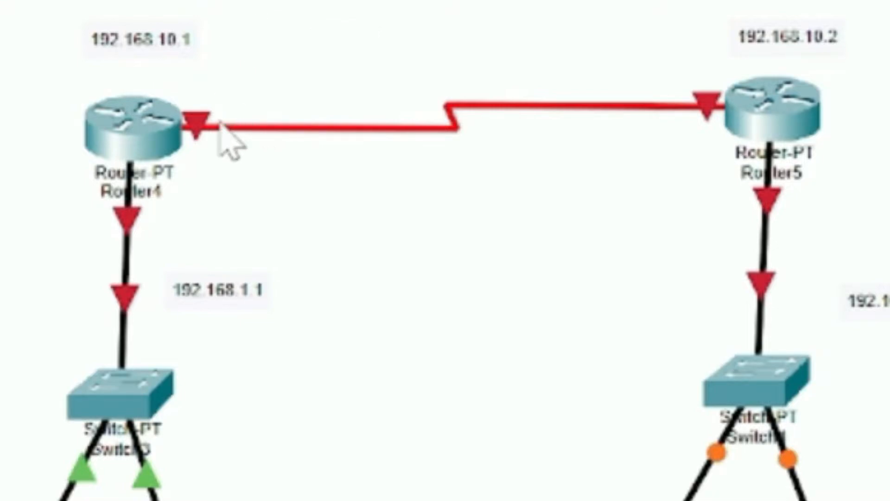
mouse_move(191, 123)
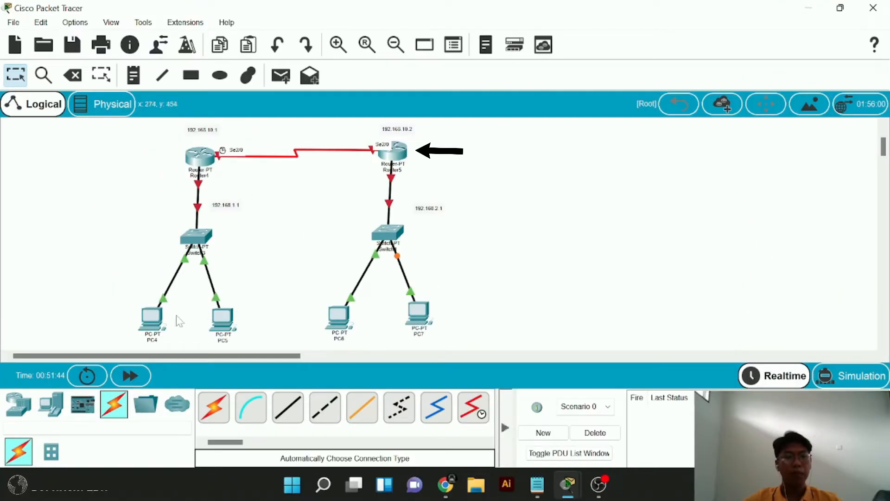
Give PC4 the static IP address 192.168.1.2 with subnet mask 255.255.255.0 in its IP configuration.
click(153, 320)
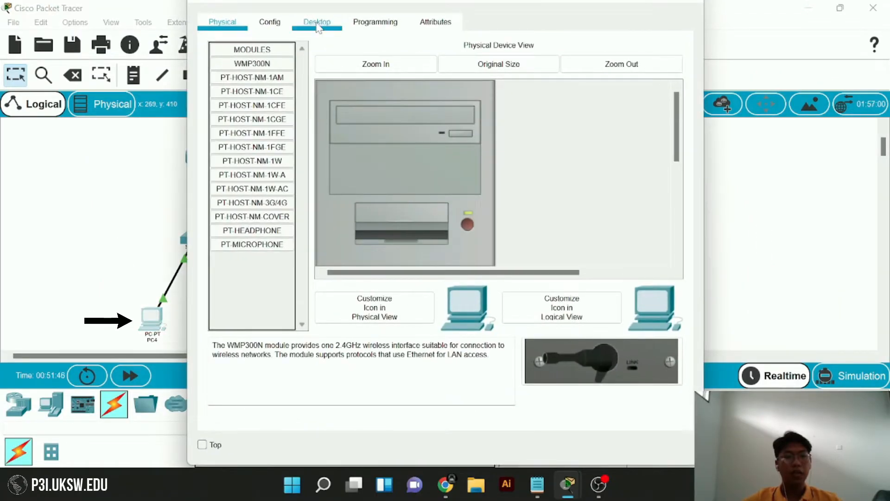
click(317, 26)
click(267, 87)
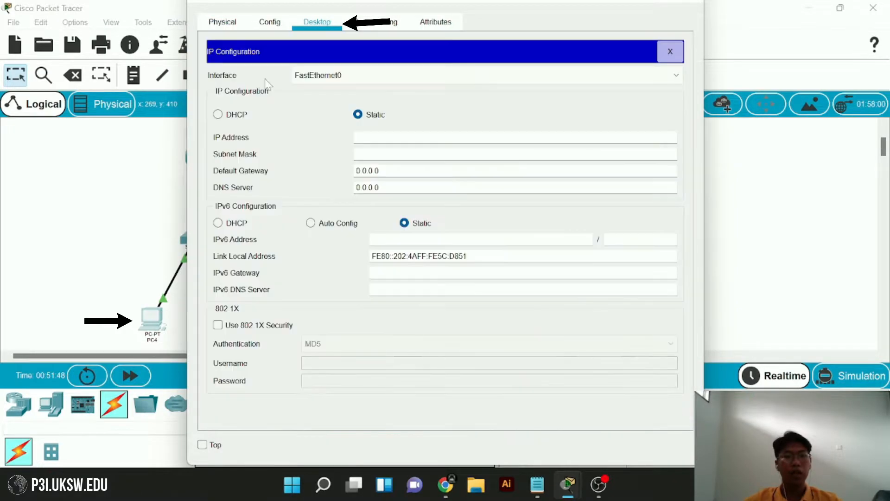
click(371, 138)
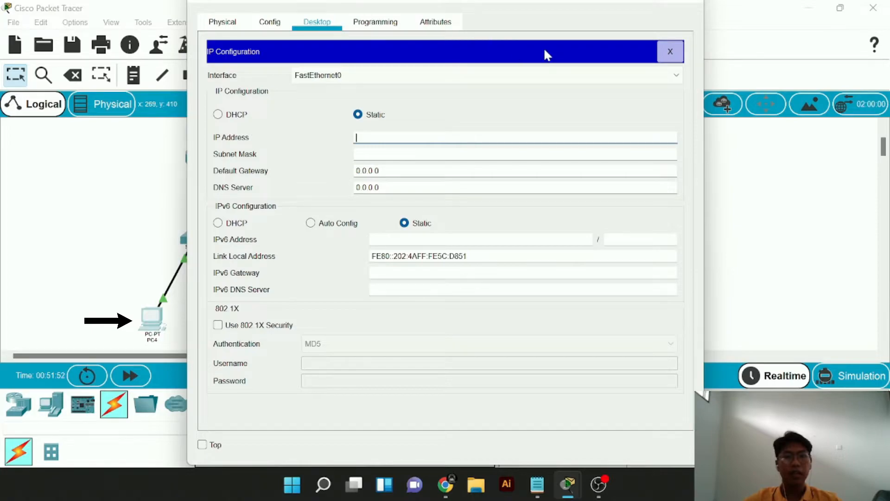
drag(413, 4, 613, 33)
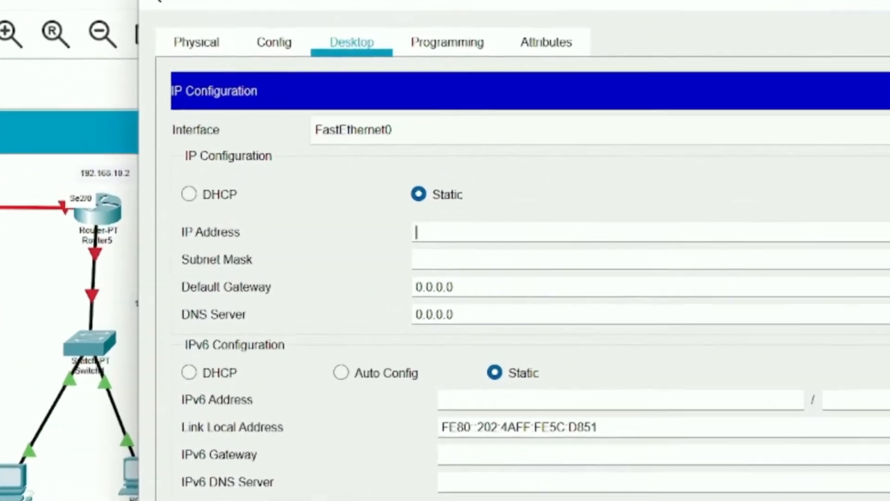
text(19)
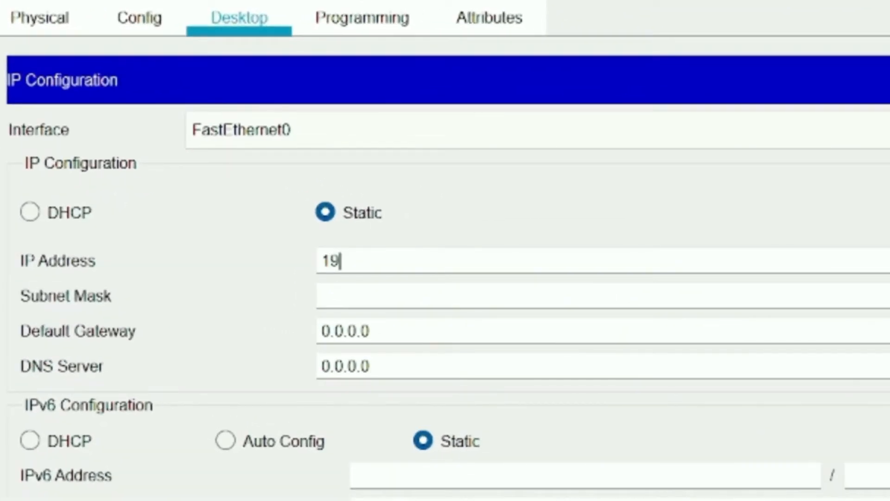
text(2.168)
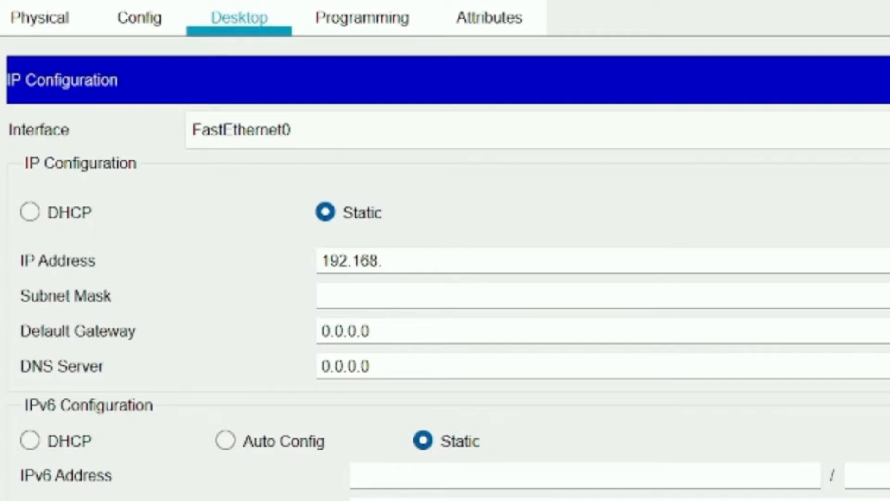
text(.1.2)
click(352, 296)
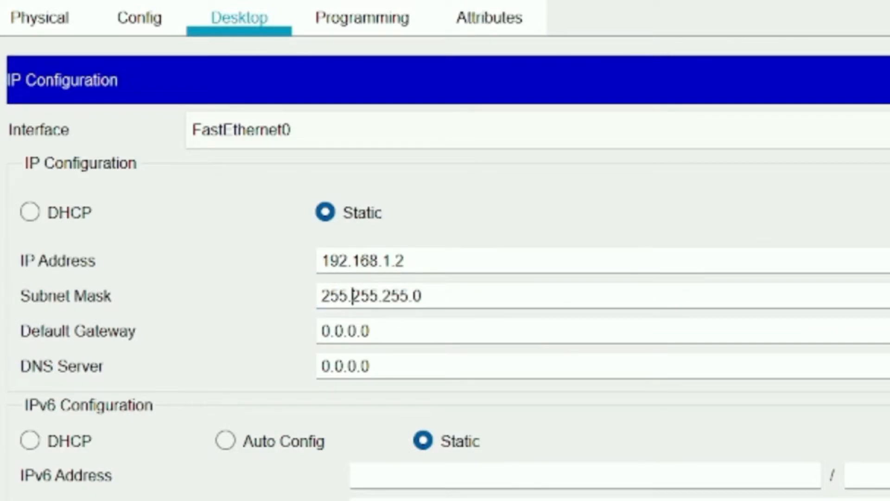
Set PC4's default gateway to 192.168.1.1 and close its configuration window.
click(371, 331)
key(BackSpace)
key(BackSpace)
key(BackSpace)
key(BackSpace)
key(BackSpace)
key(BackSpace)
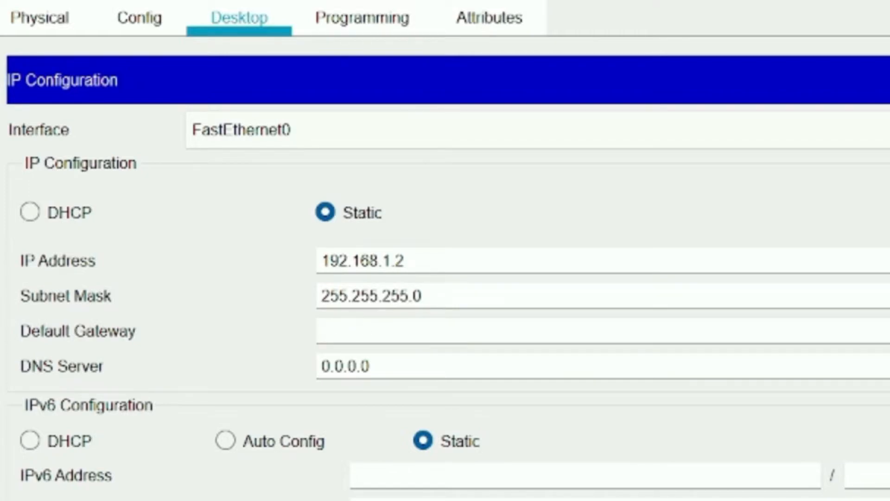
text(192.168.)
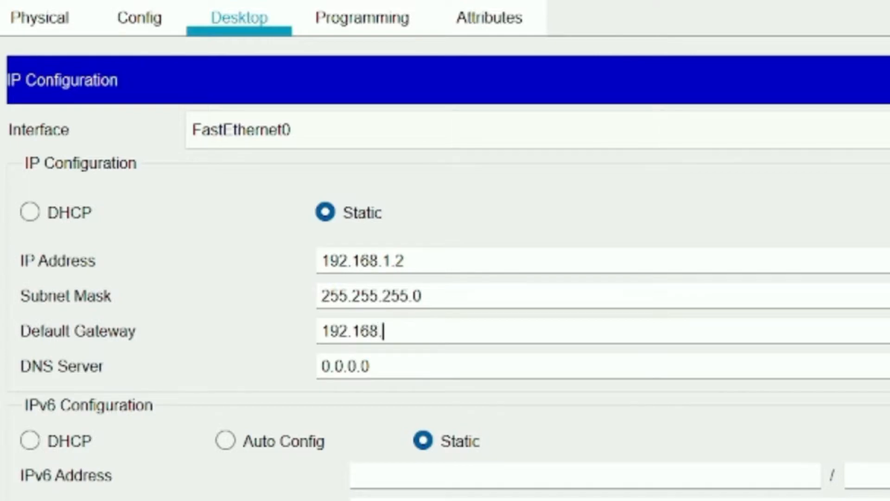
text(1.1)
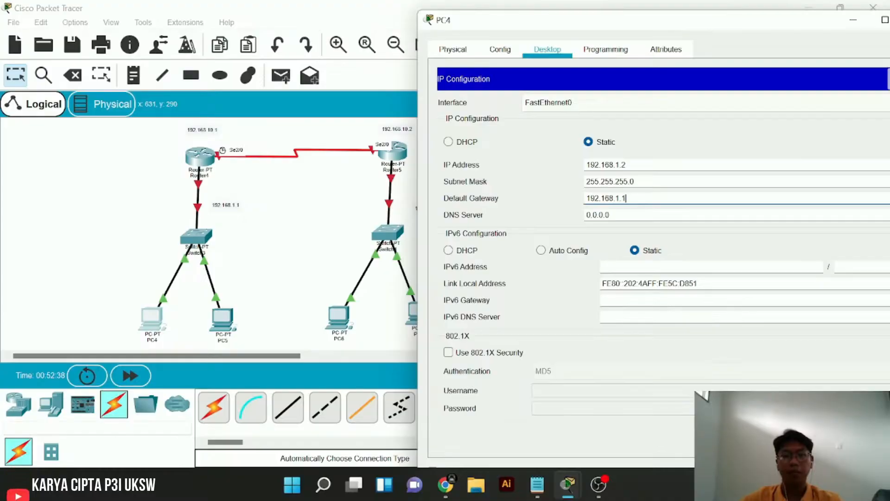
drag(650, 34, 474, 49)
click(87, 213)
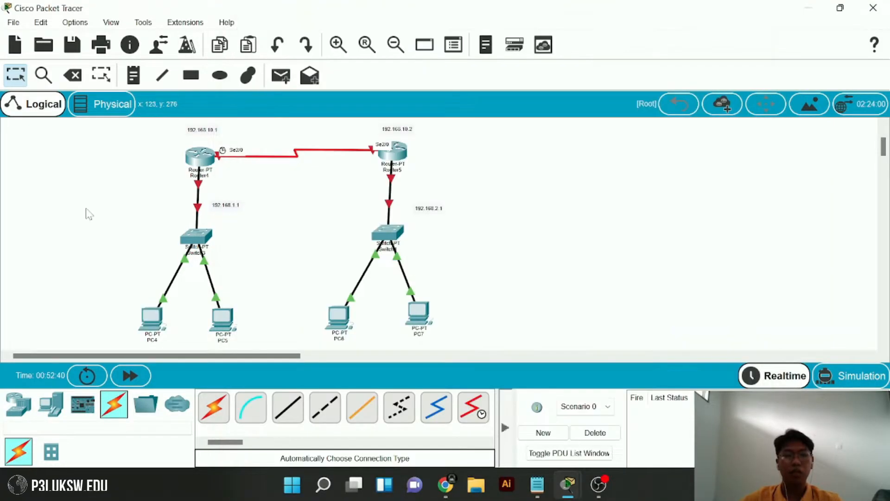
Give PC5 the static IP address 192.168.1.3 with subnet mask 255.255.255.0 in its IP configuration.
click(224, 320)
click(272, 23)
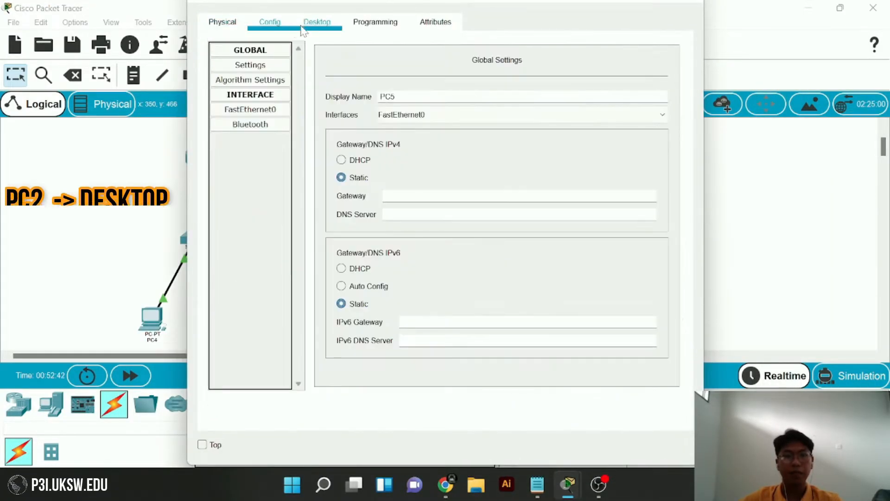
click(317, 22)
click(278, 107)
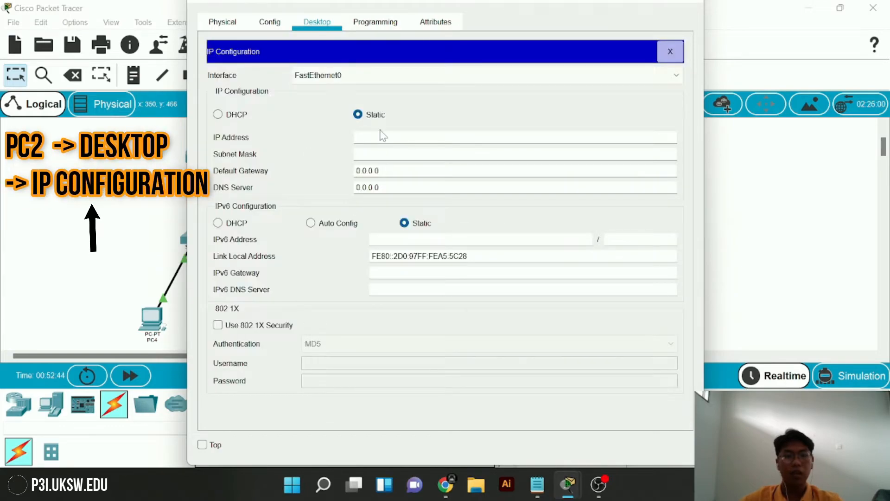
click(356, 138)
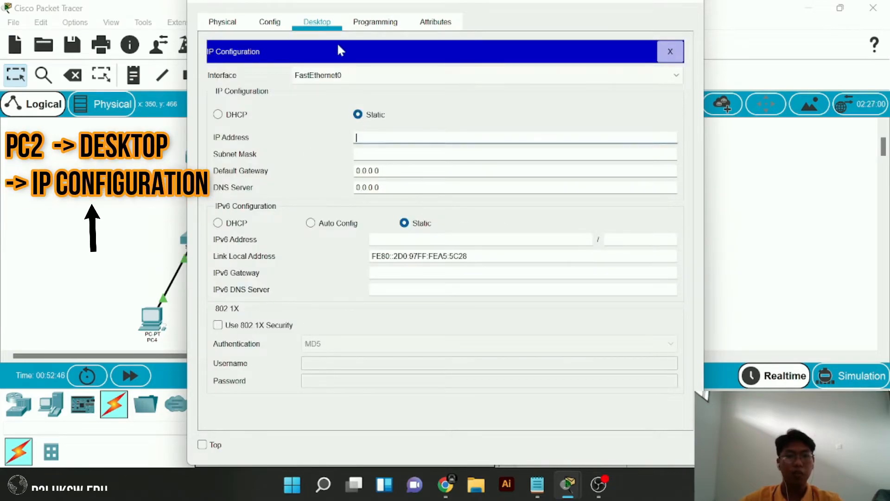
drag(496, 4, 549, 37)
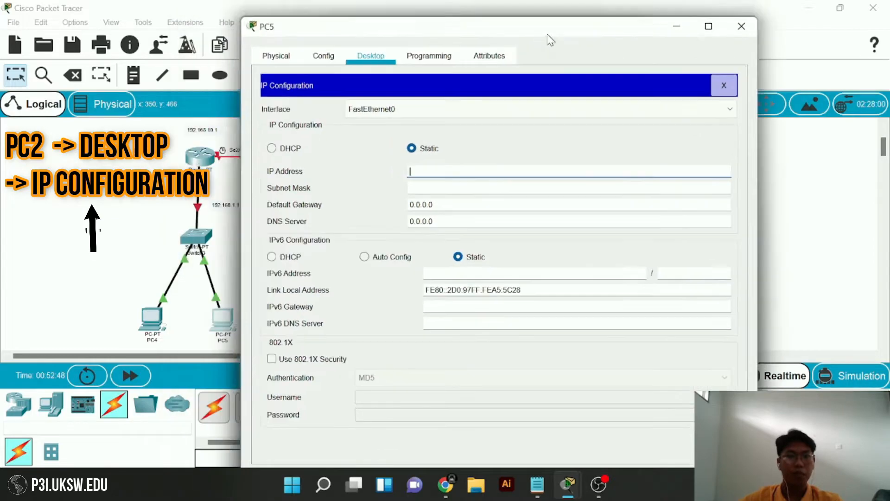
drag(378, 39, 487, 44)
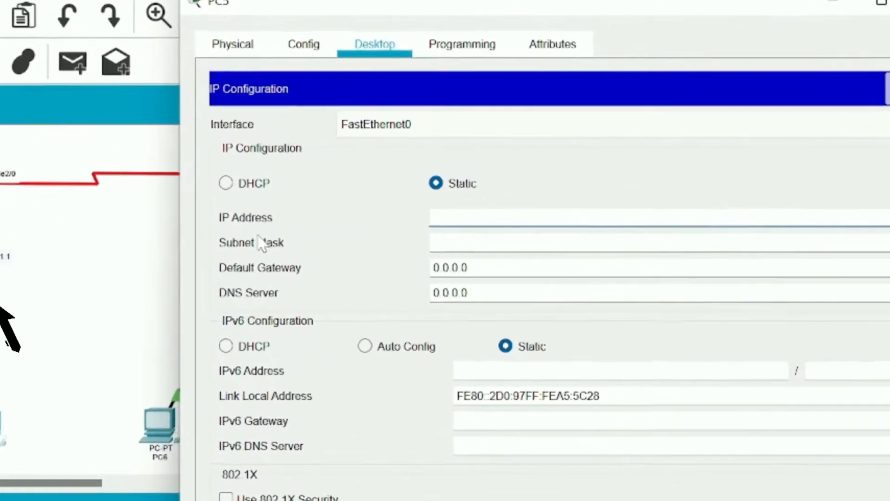
text(192)
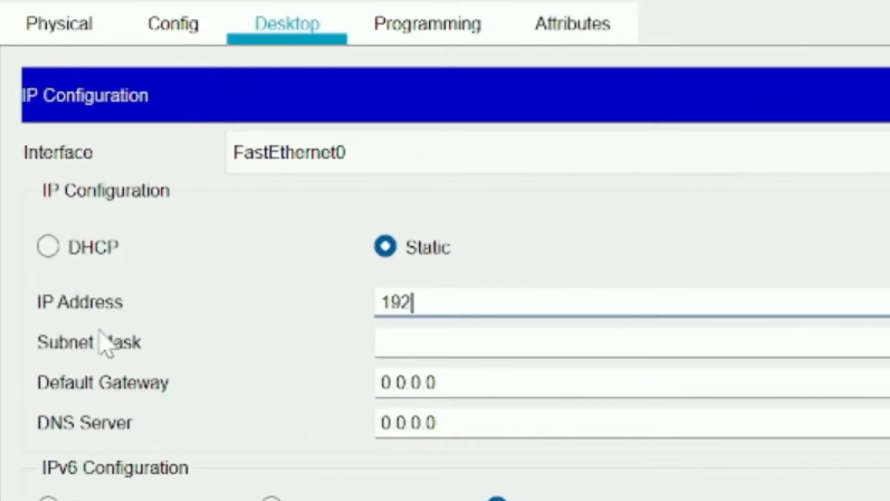
text(.168.)
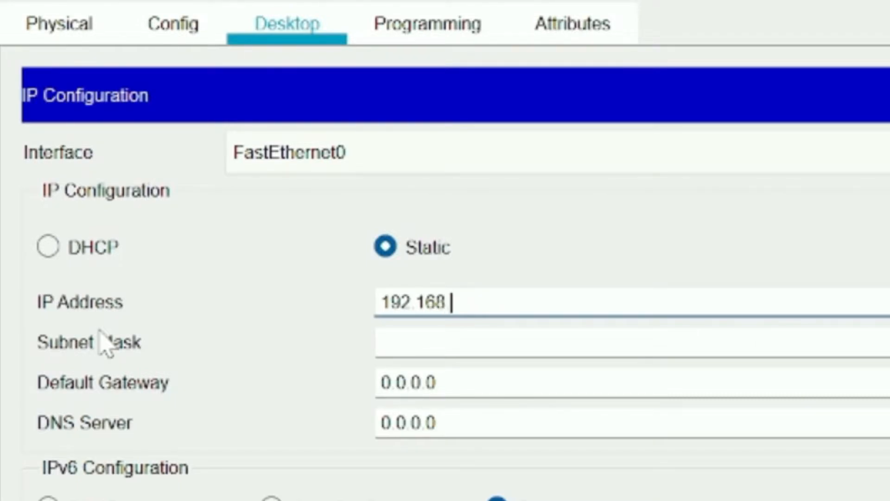
text(1.3)
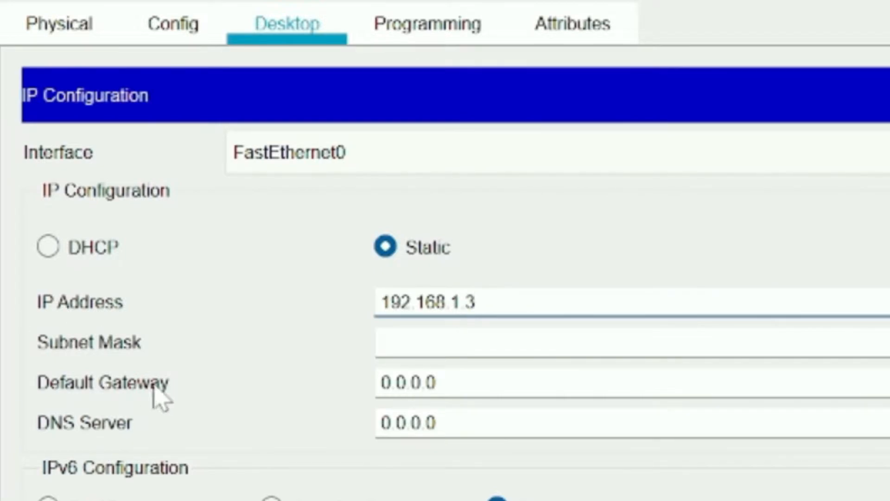
click(423, 342)
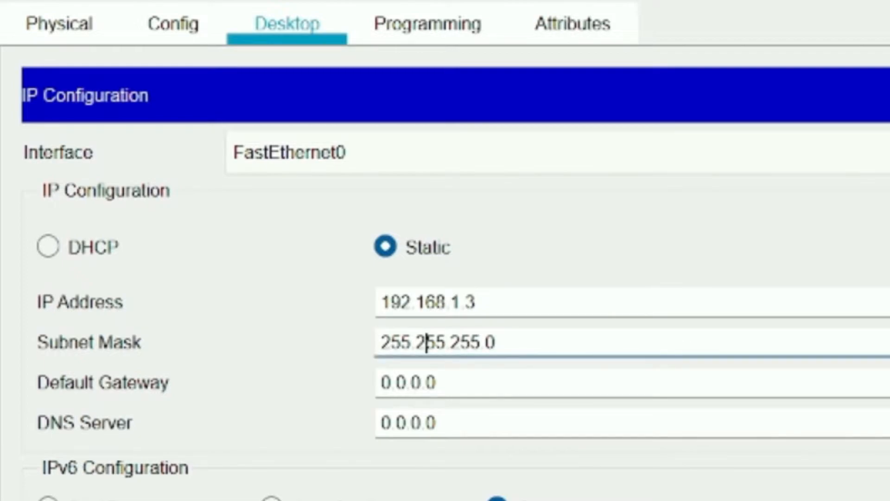
Set PC5's default gateway to 192.168.1.1 and close its configuration window.
drag(437, 383, 380, 383)
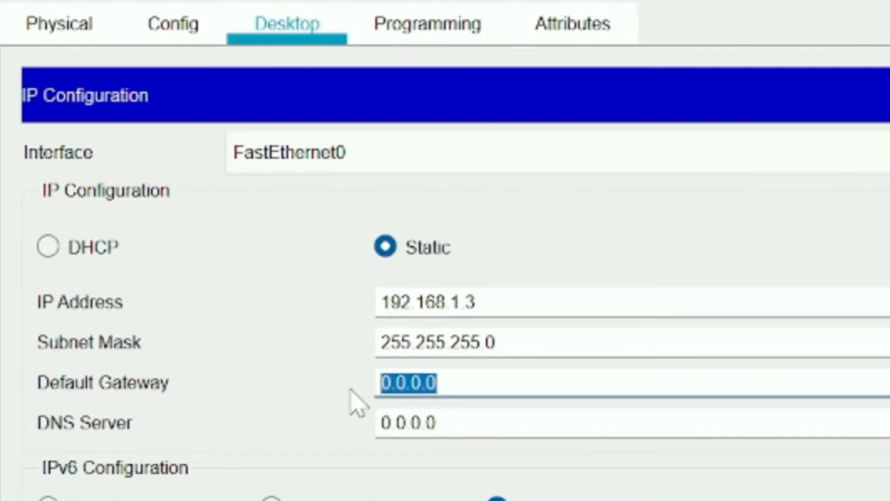
key(BackSpace)
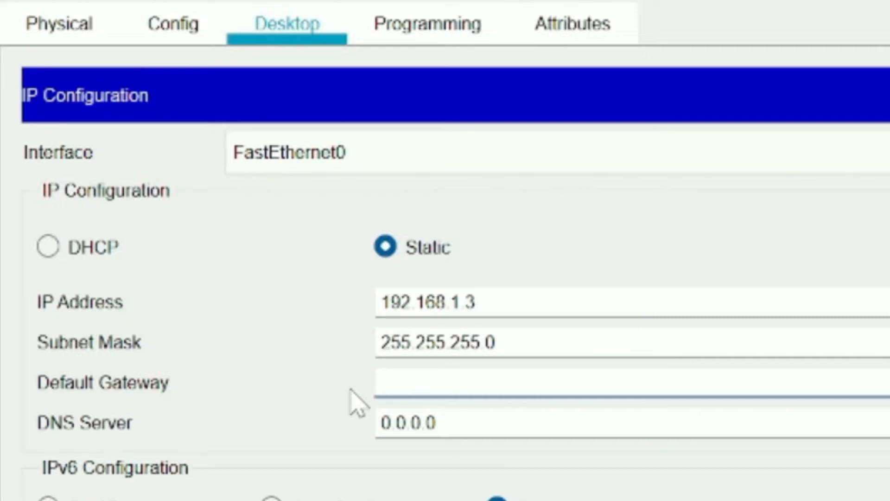
text(192.1)
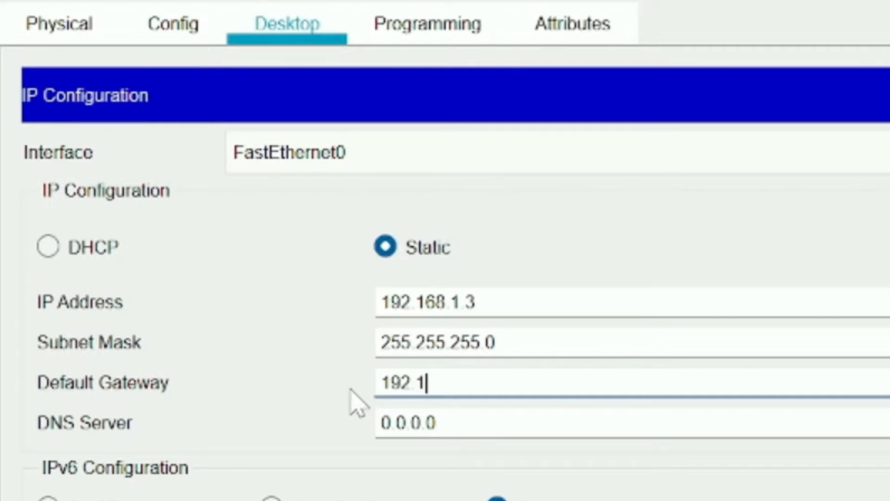
text(68.1.1)
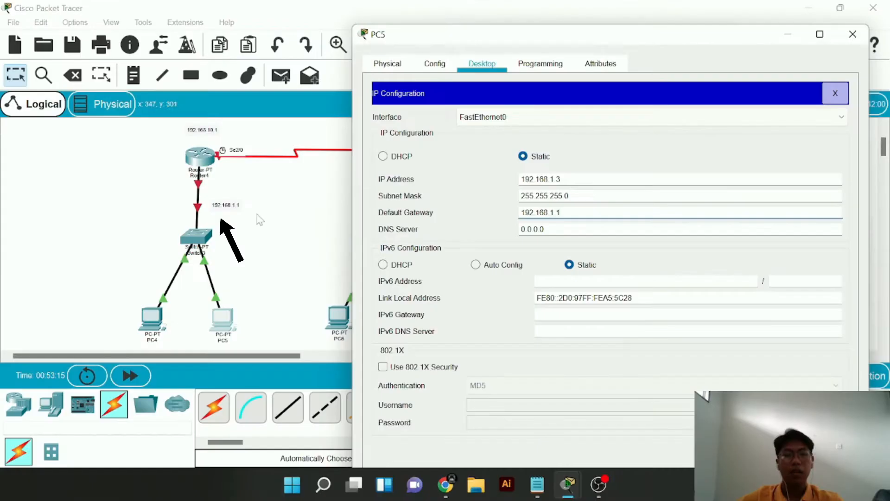
click(282, 213)
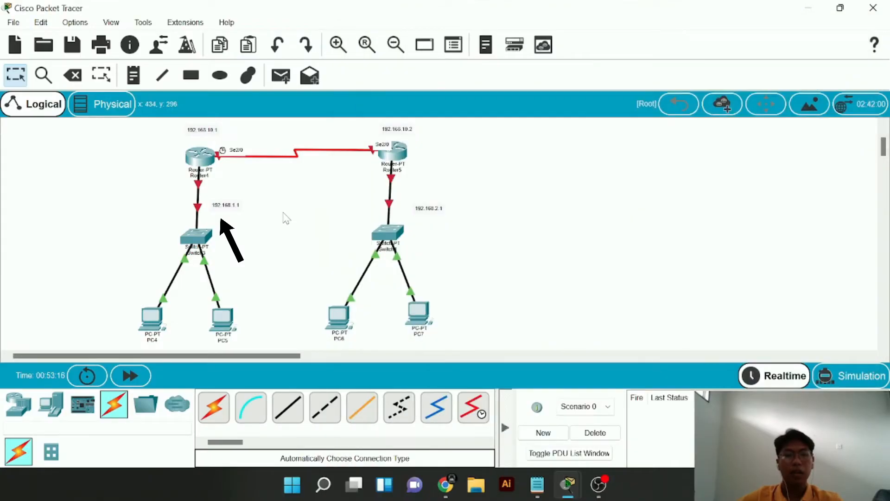
Give PC6 the static IP address 192.168.2.2 with subnet mask 255.255.255.0 in its IP configuration.
mouse_move(343, 319)
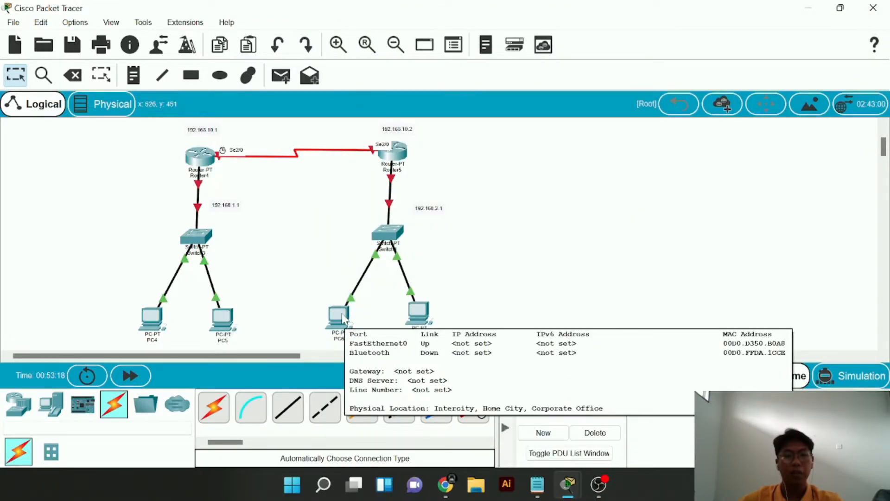
click(351, 320)
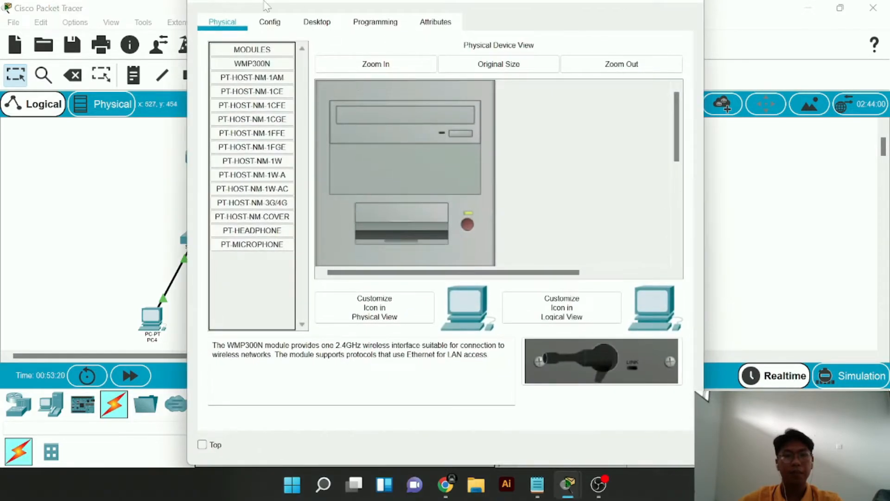
click(317, 22)
click(282, 125)
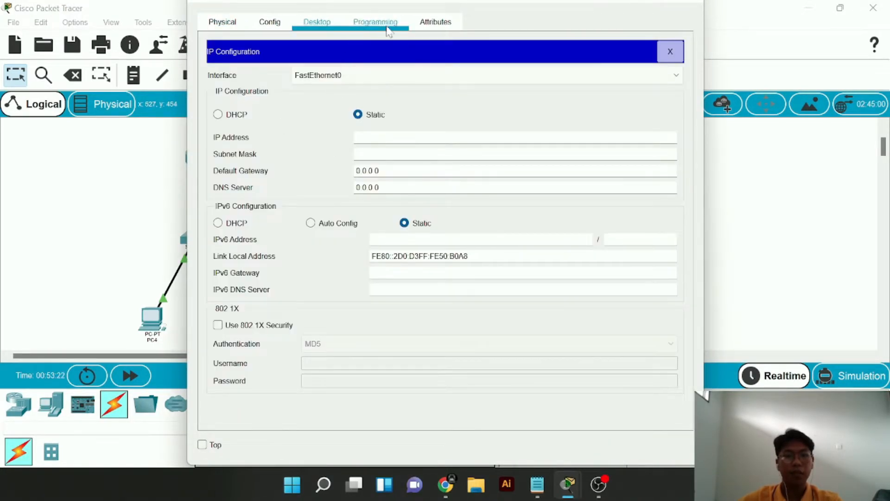
drag(423, 5, 692, 54)
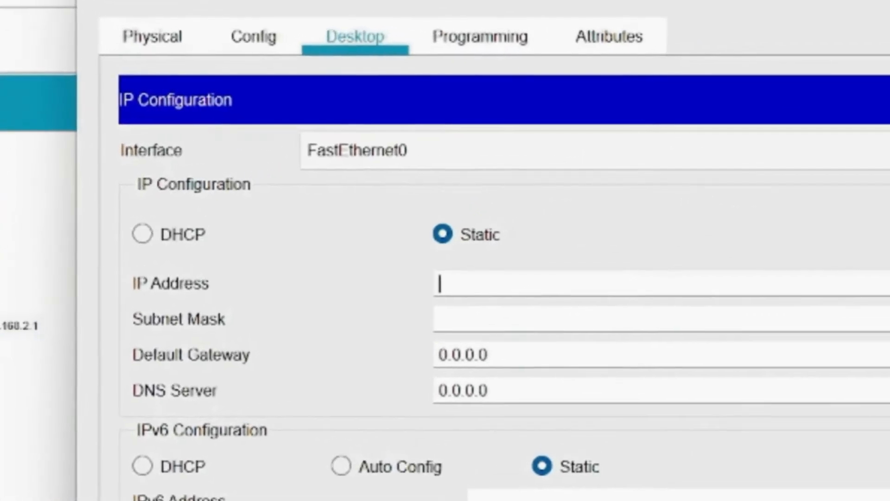
text(192.1)
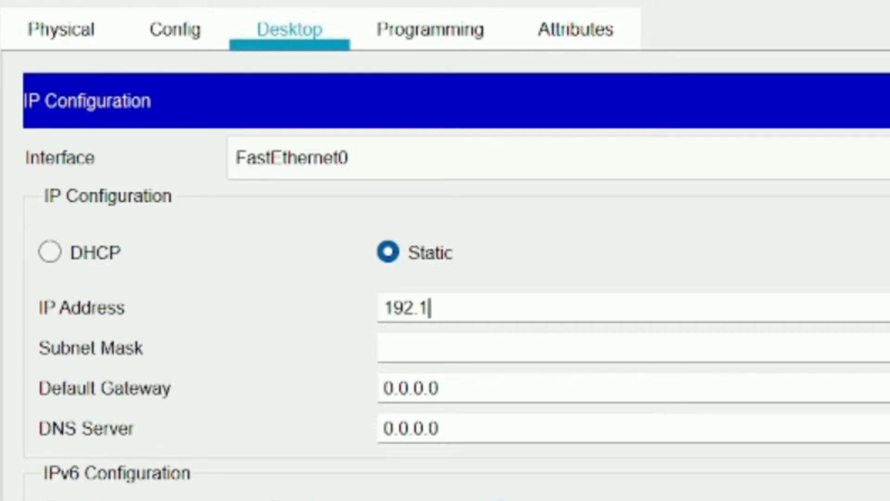
text(68.2.)
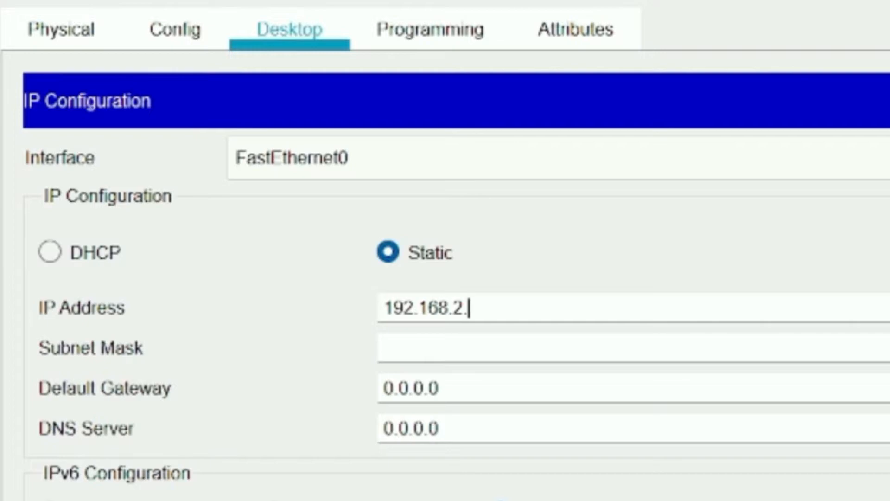
text(2)
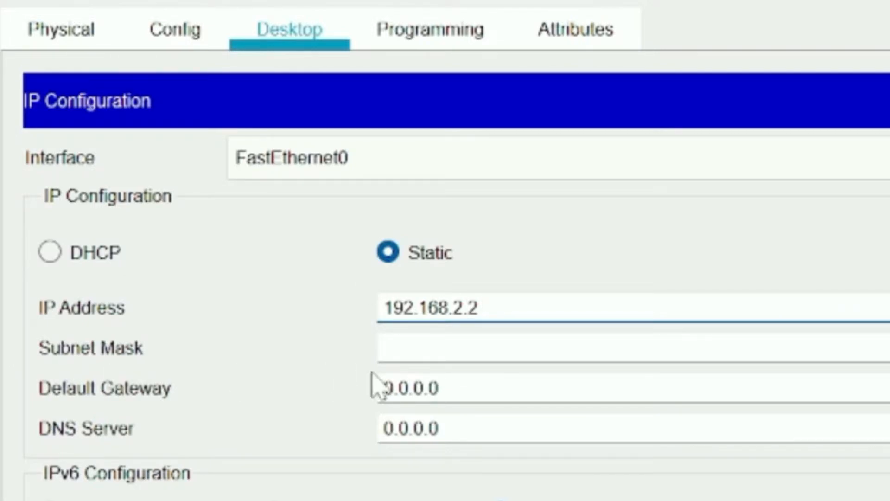
key(Tab)
Set PC6's default gateway to 192.168.2.1 and close its configuration window.
key(Tab)
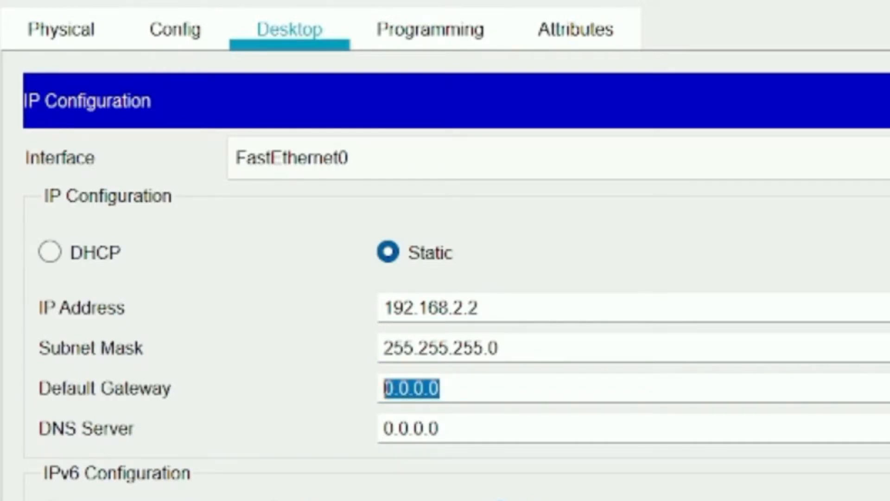
key(BackSpace)
text(192.1)
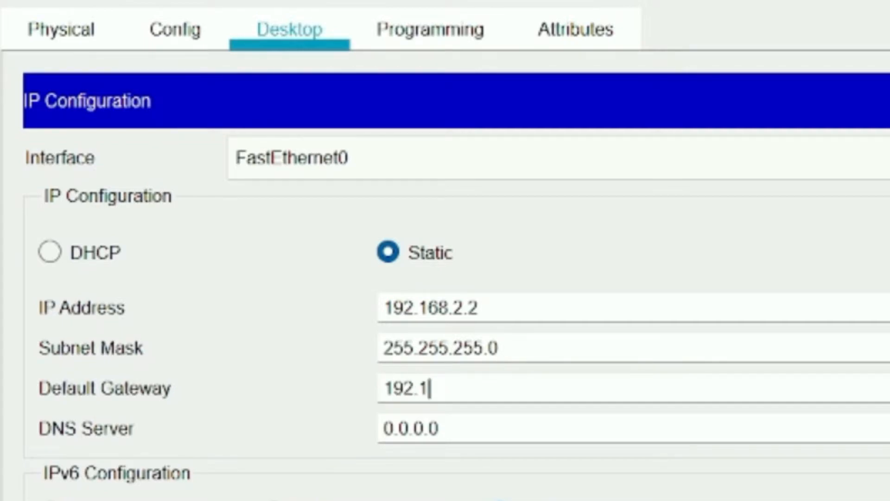
text(68.2.1)
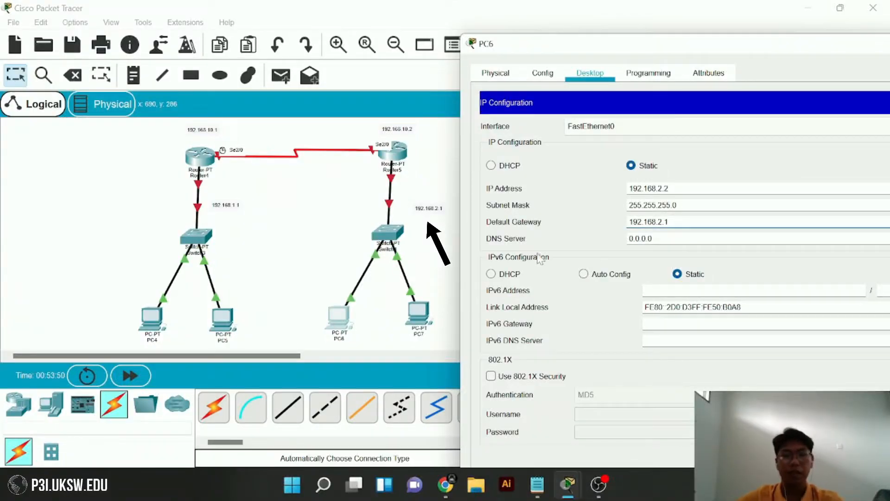
click(420, 264)
Give PC7 the static IP address 192.168.2.3 with subnet mask 255.255.255.0 in its IP configuration.
click(418, 312)
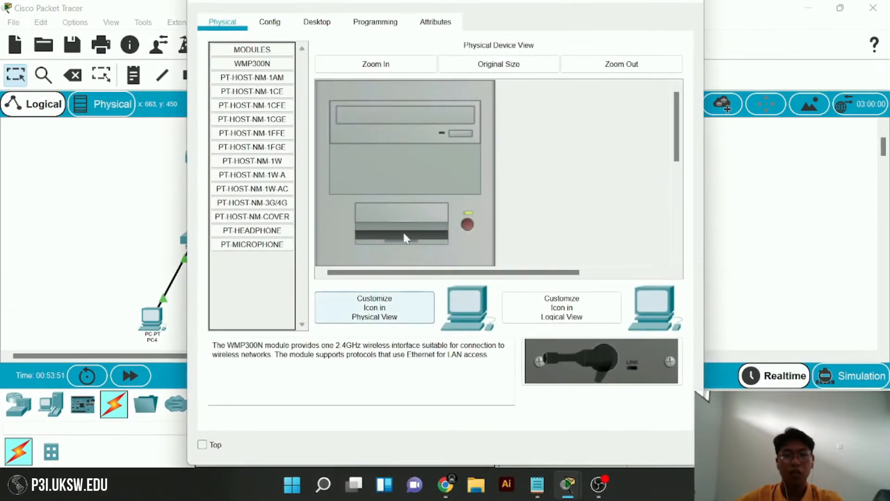
click(317, 22)
click(278, 99)
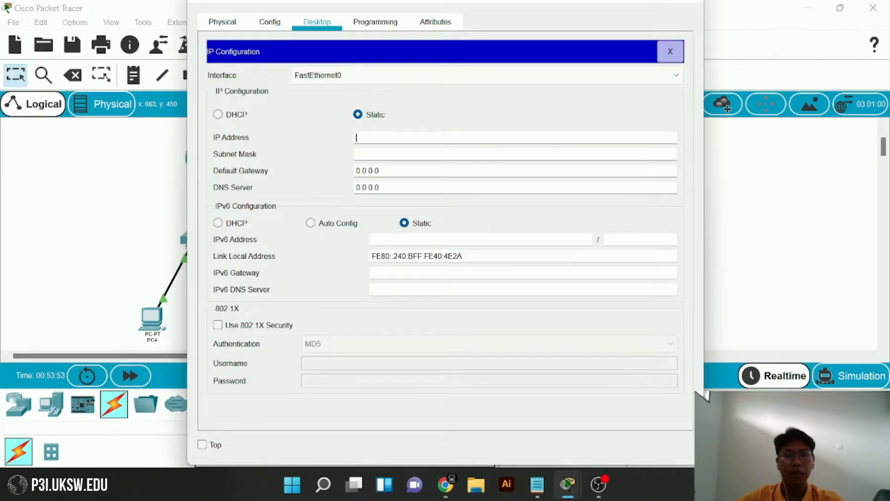
text(192.)
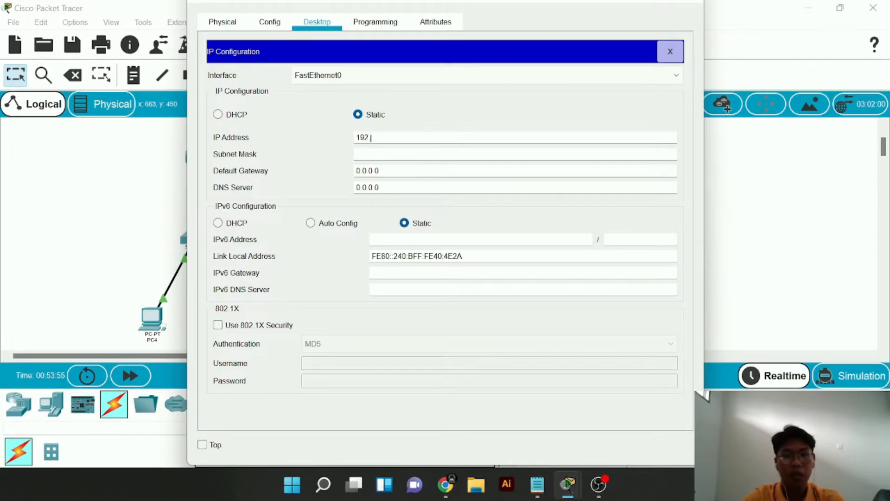
text(168.2)
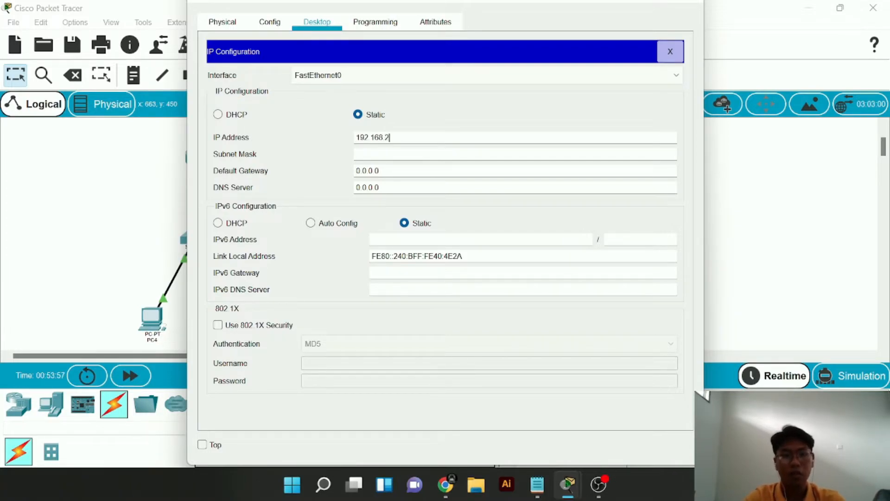
drag(404, 2, 711, 94)
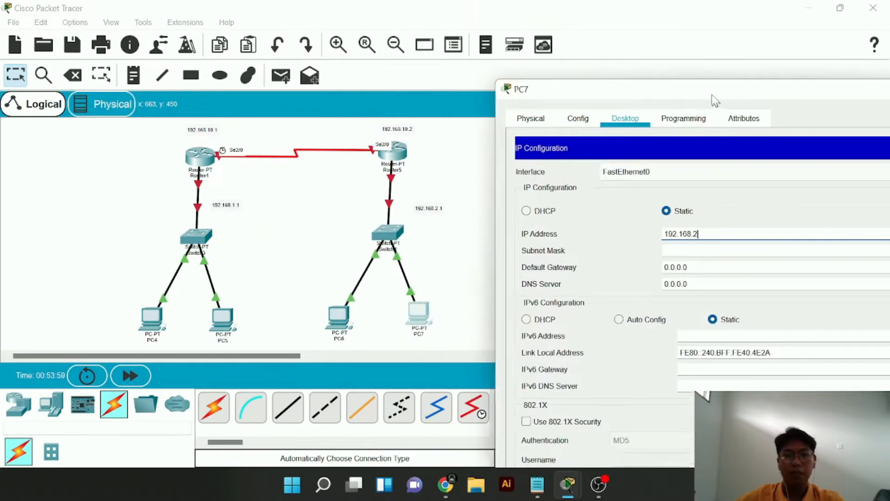
text(.2)
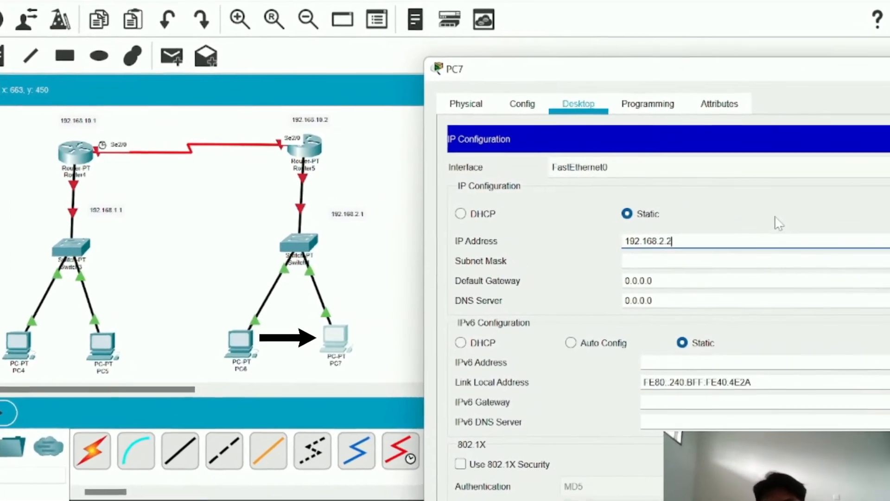
key(BackSpace)
text(3)
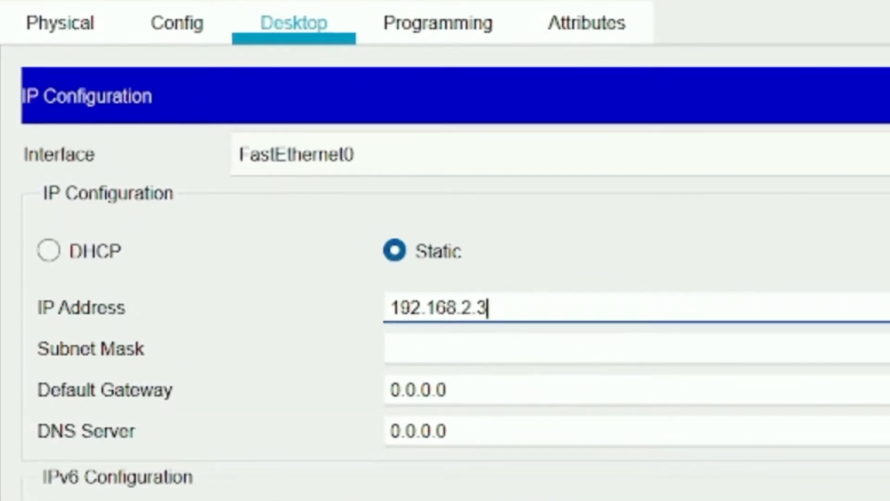
key(Tab)
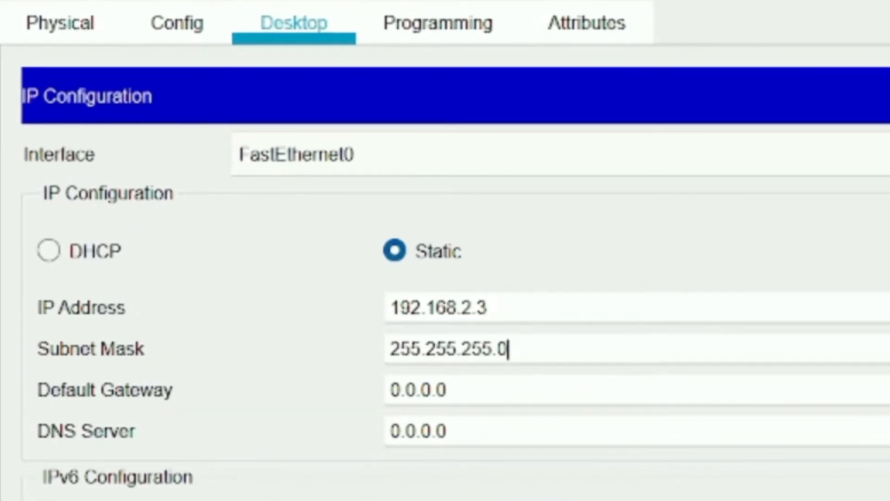
Replace PC7's default gateway with 192.168.2.1.
key(Tab)
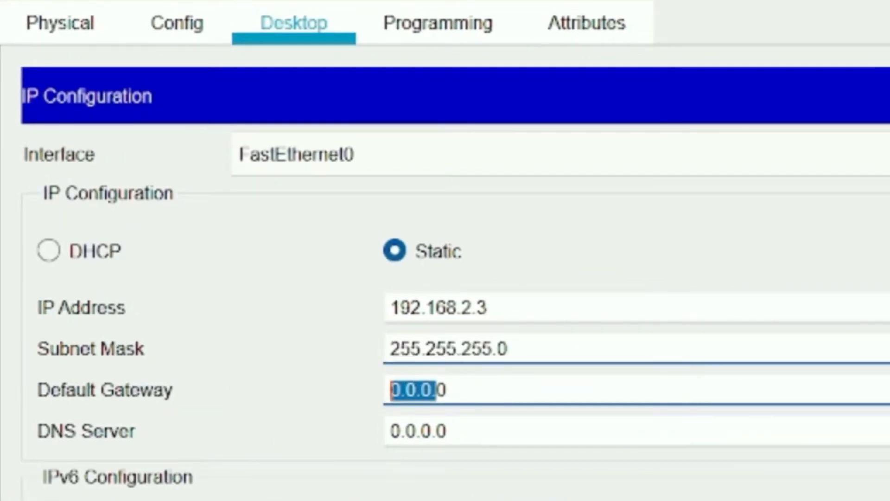
key(BackSpace)
click(402, 390)
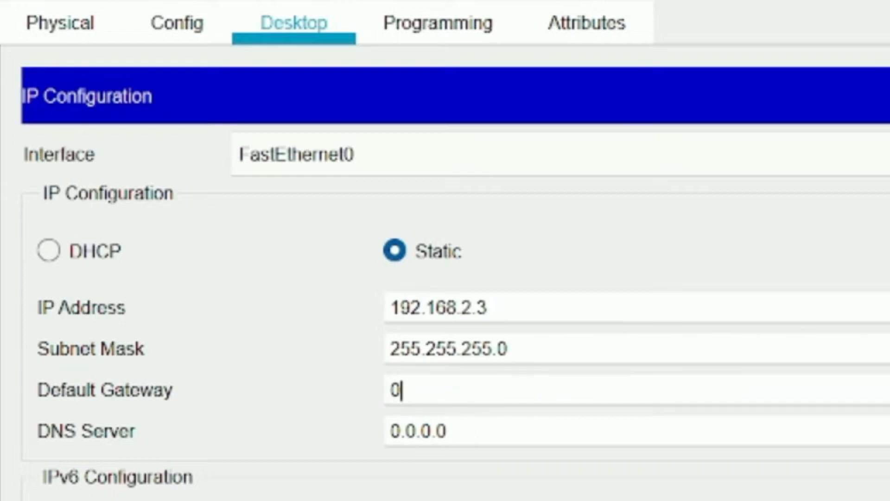
key(BackSpace)
text(192)
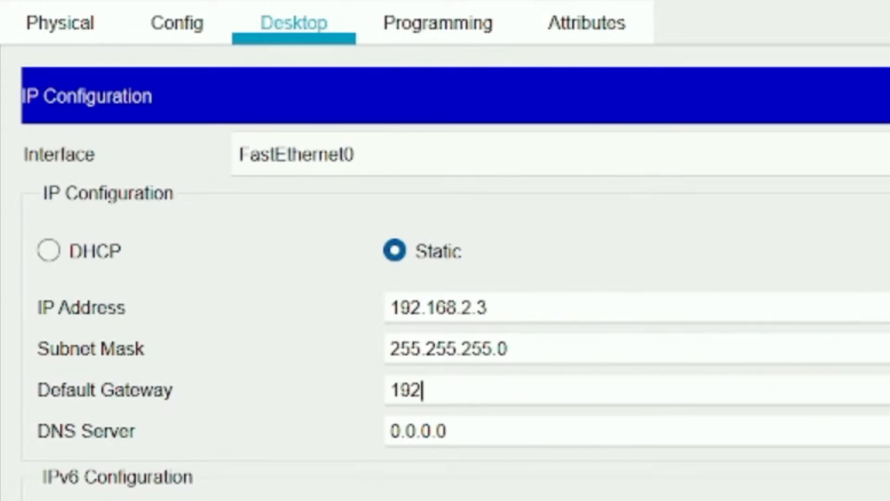
text(.168.)
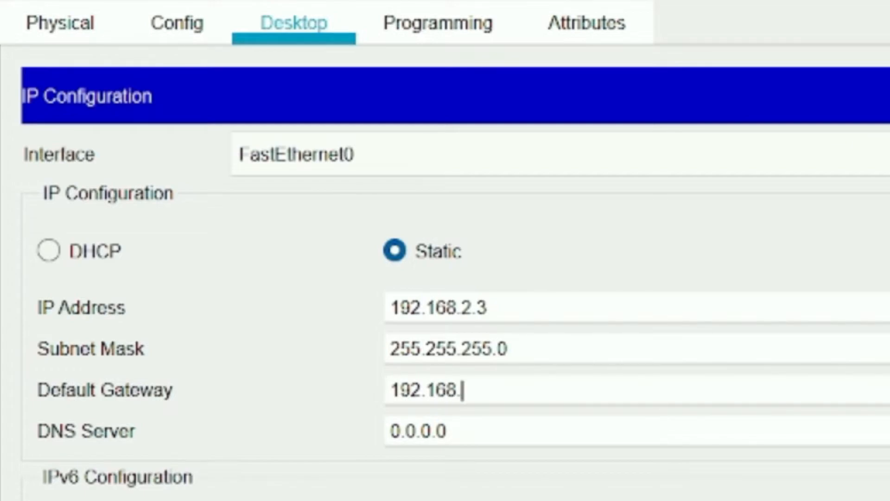
text(2.1)
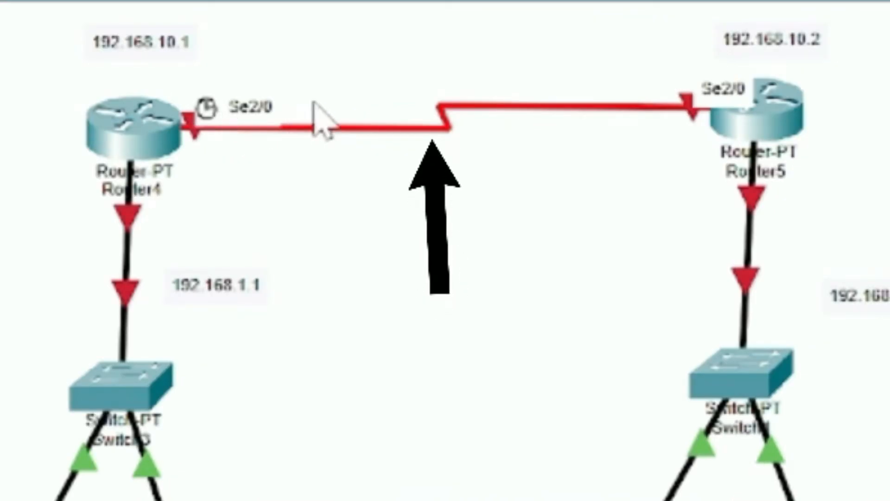
Open Router4's command line interface, decline the initial configuration dialog with N and start the console session.
click(139, 135)
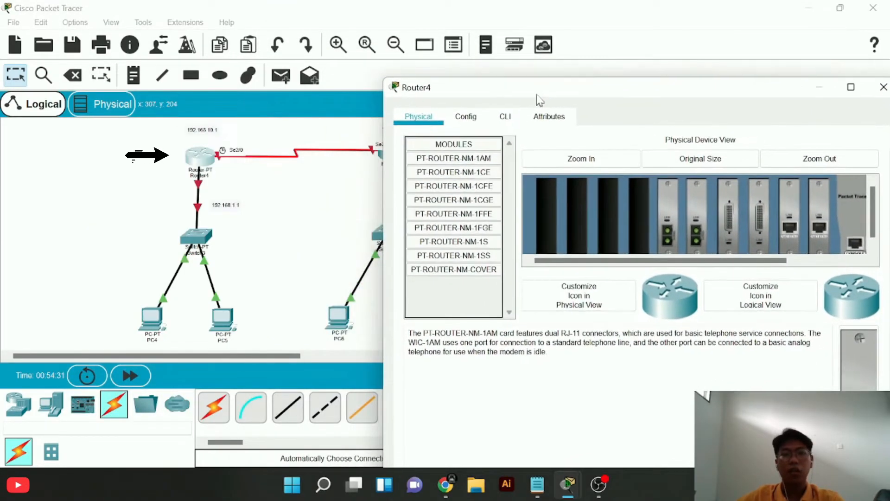
click(330, 33)
drag(608, 88, 518, 26)
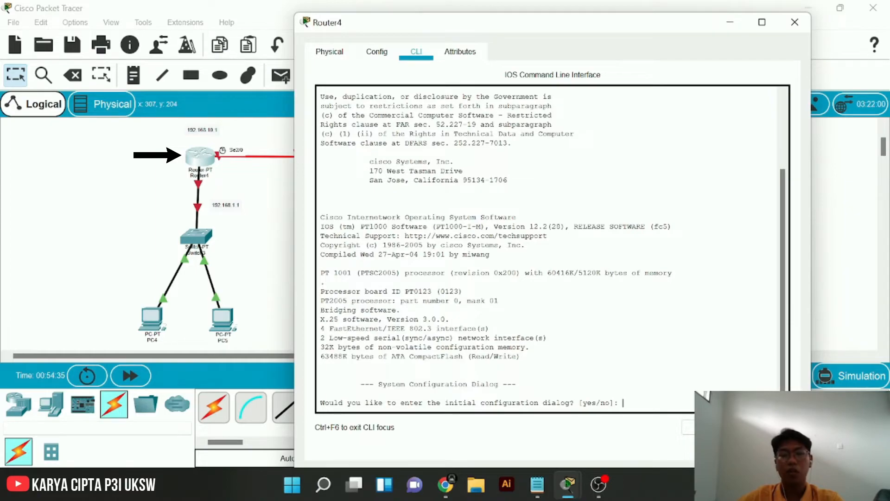
text(N)
key(Return)
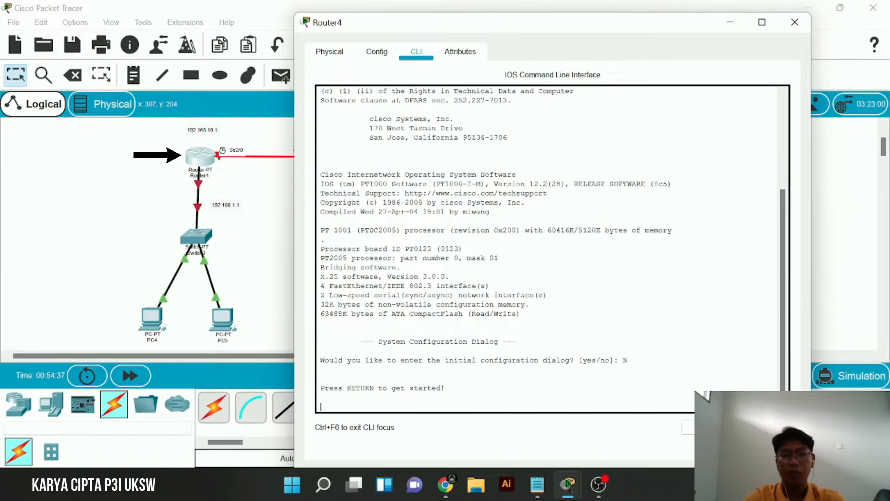
key(Return)
Enter privileged mode and global configuration mode on Router4 with the commands en and conf t.
text(EN)
key(Return)
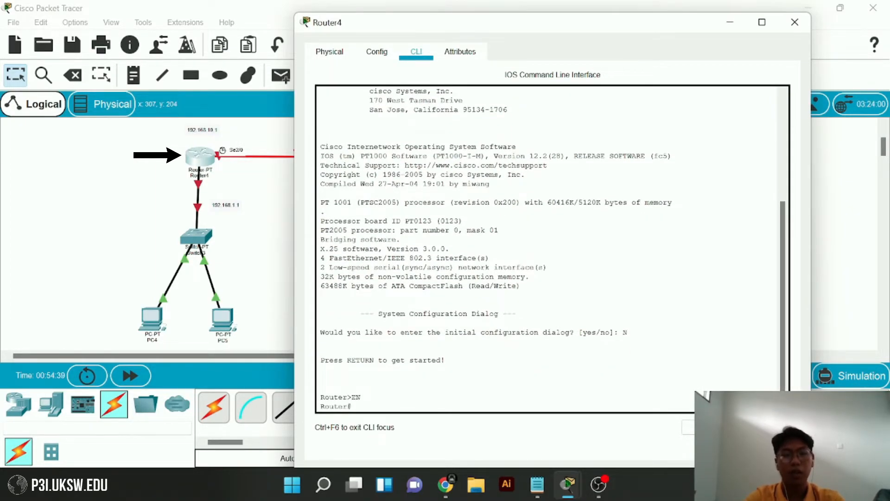
text(co)
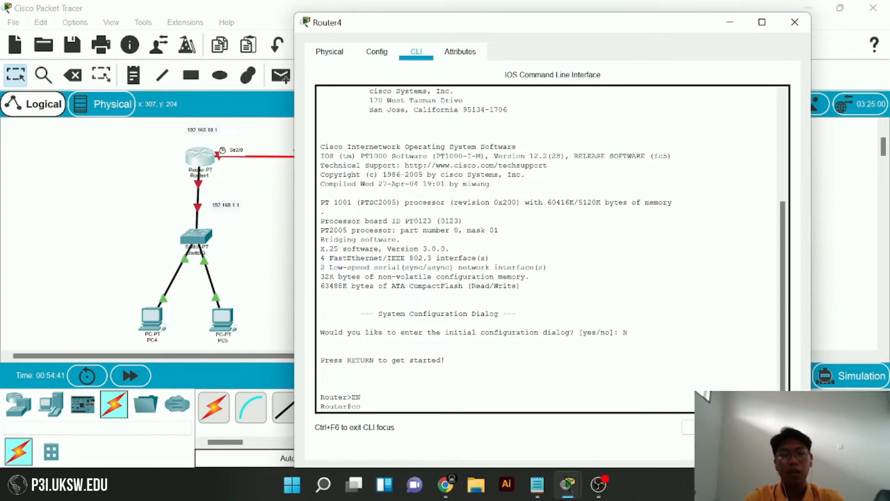
text(nf t)
key(Return)
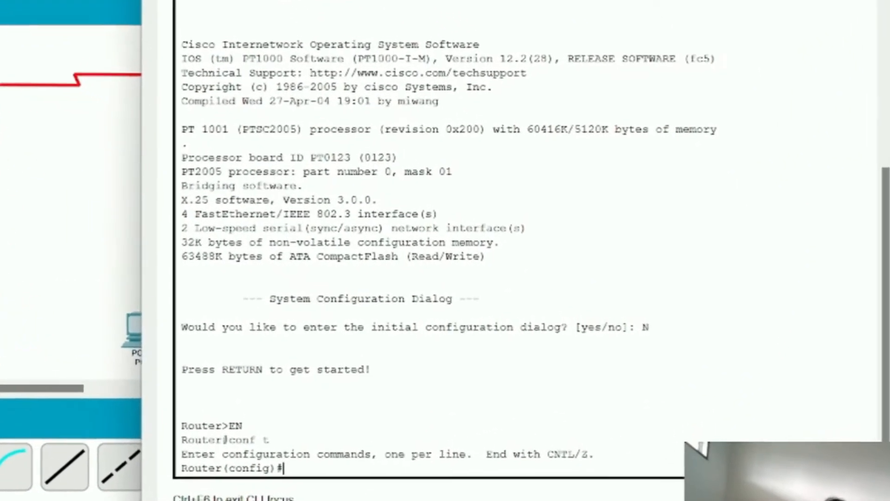
Assign IP address 192.168.10.1 with mask 255.255.255.0 to Router4's se2/0 interface and enable it with no sh.
text(int )
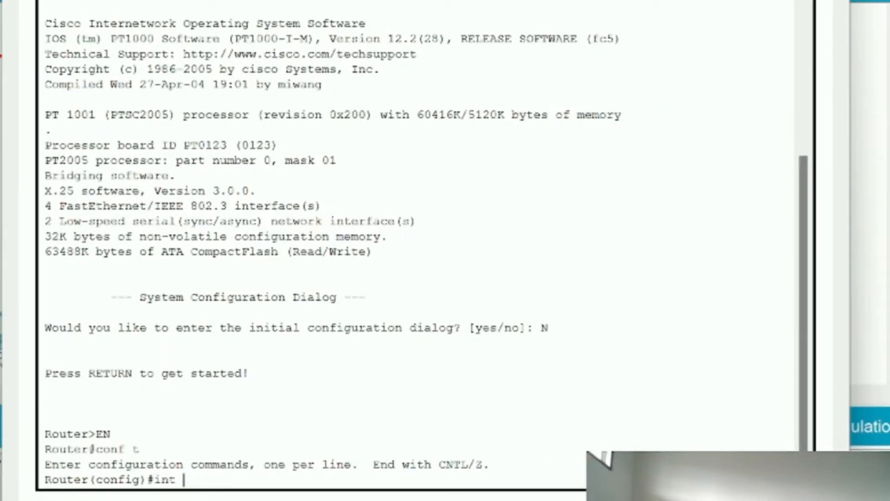
text(se2/0)
key(Return)
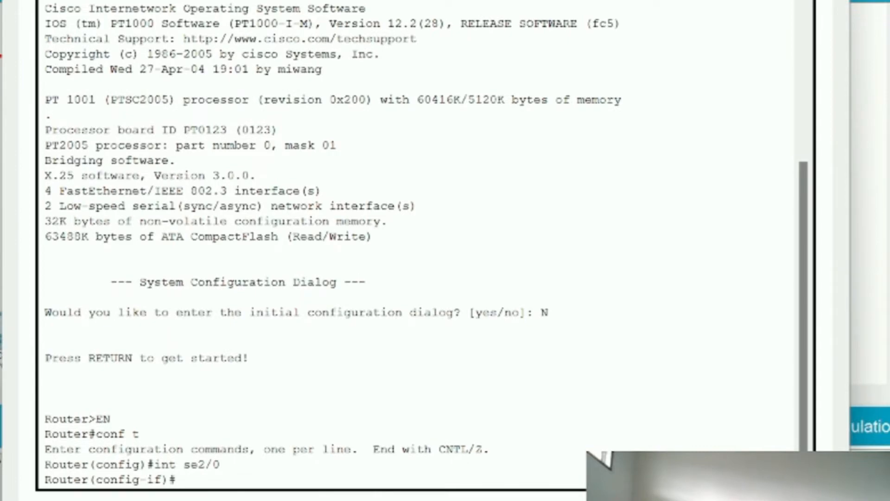
text(ip add 192.168)
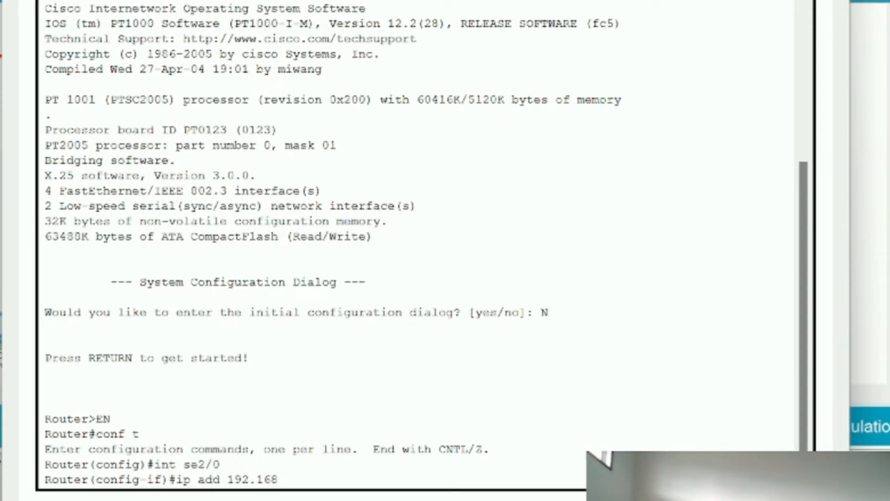
text(.10.1 255.255)
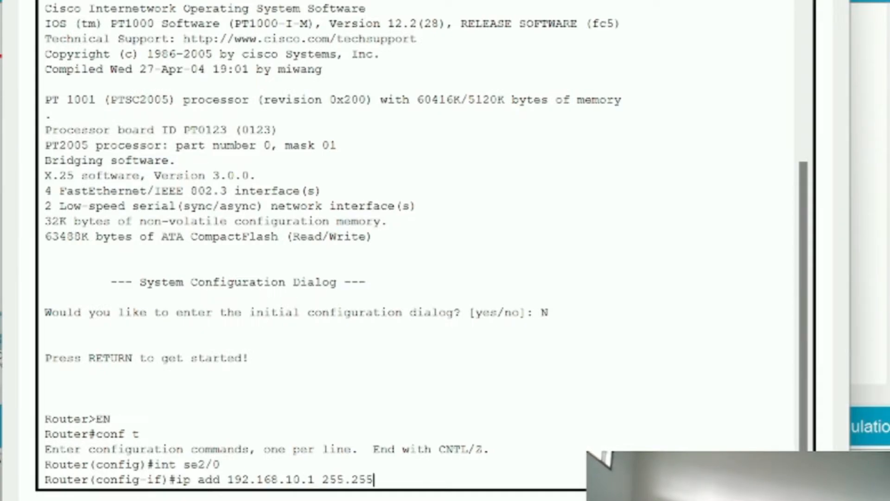
text(.255.0)
key(Return)
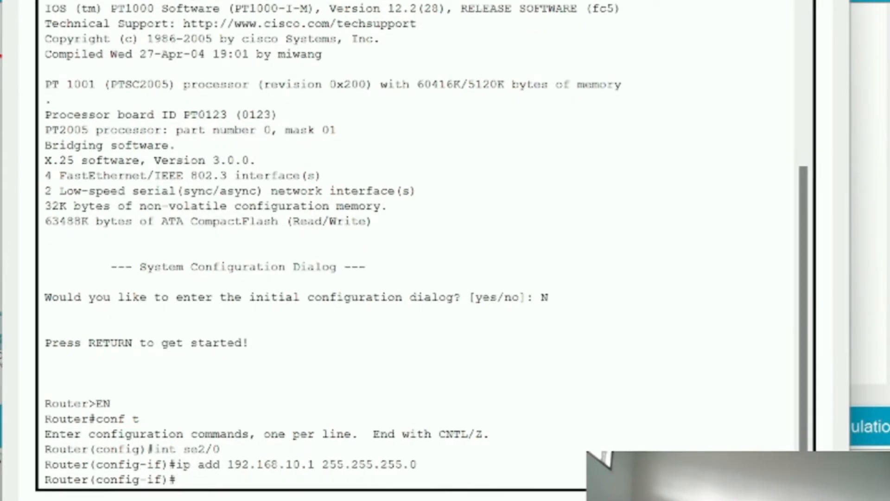
text(no sh)
key(Return)
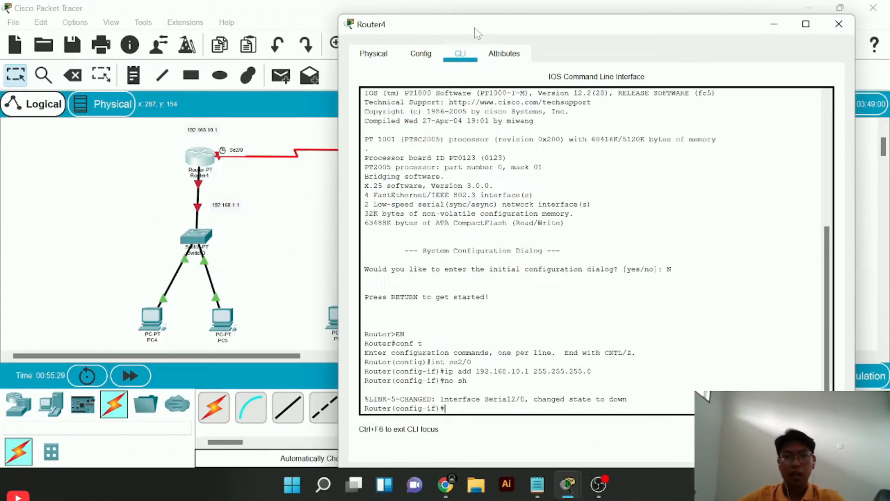
Exit Router4's serial interface configuration with ex and enter configuration of its fa0/0 interface with int fa0/0.
drag(475, 32, 475, 26)
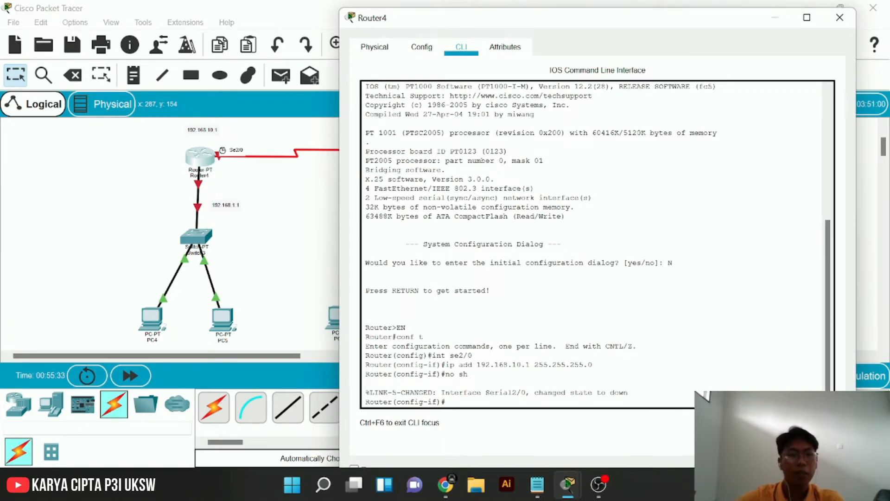
click(198, 186)
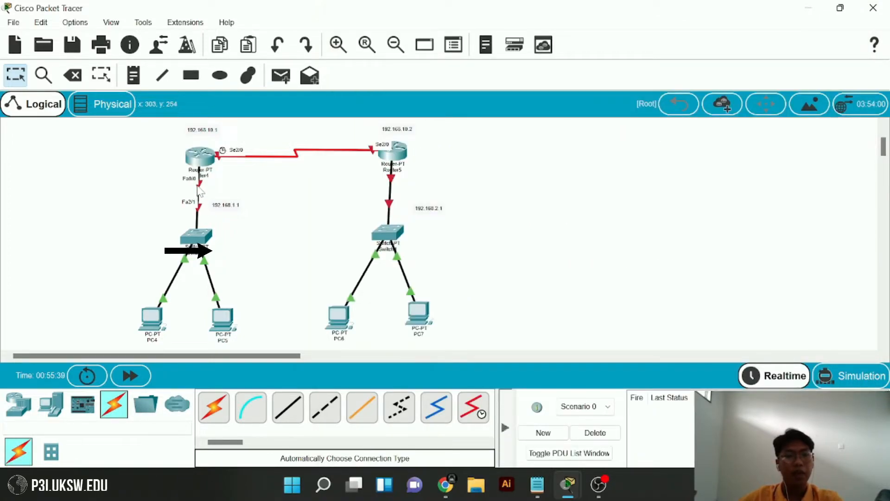
click(196, 161)
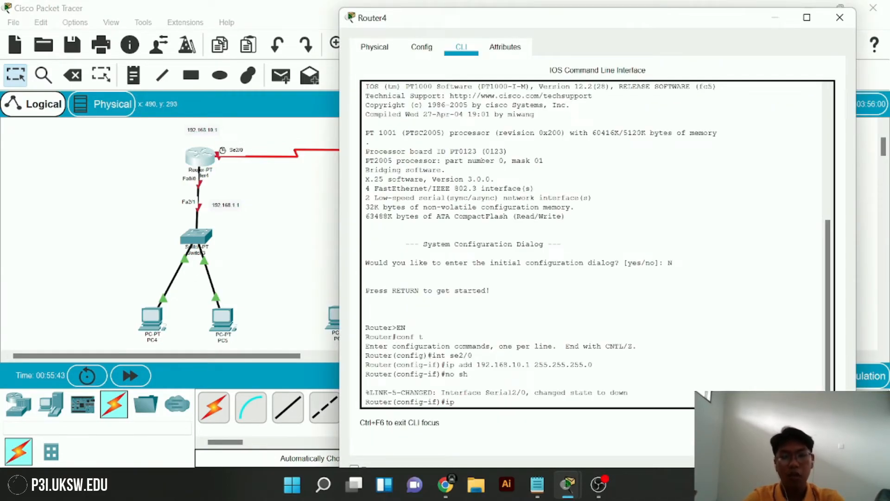
key(BackSpace)
key(BackSpace)
text(ex)
key(Return)
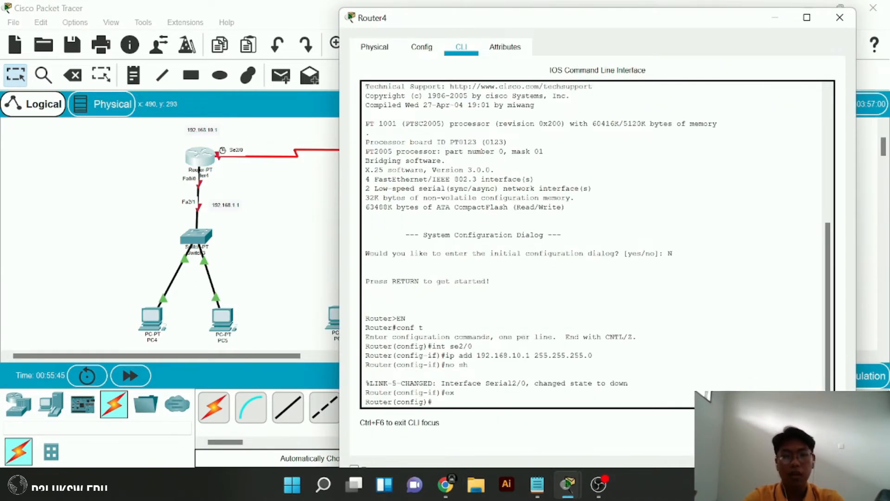
text(int )
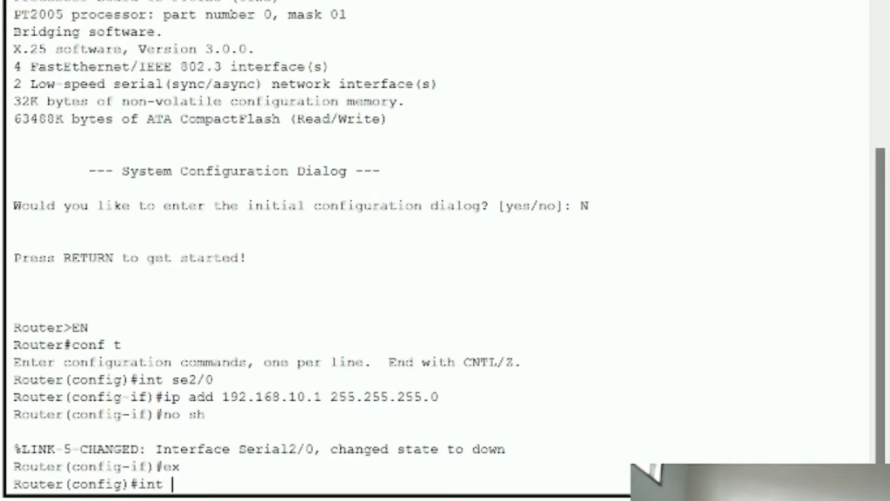
text(fa0/0)
key(Return)
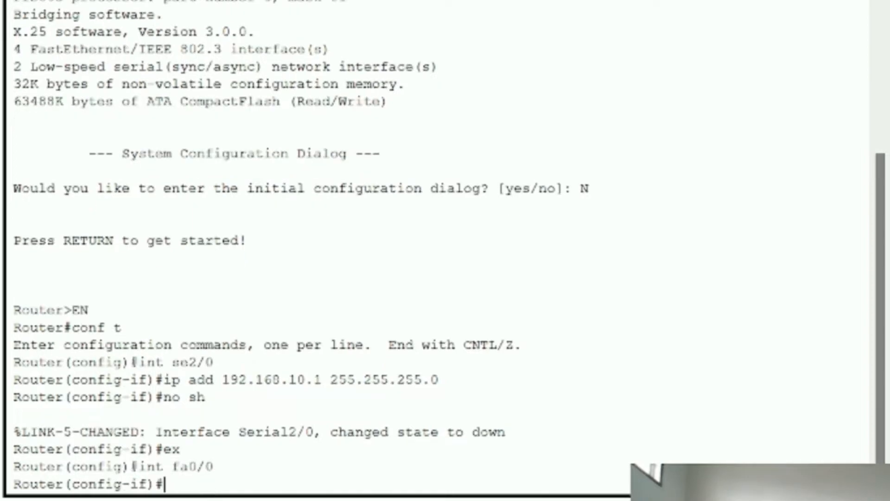
Assign IP address 192.168.1.1 with mask 255.255.255.0 to Router4's fa0/0 interface and enable it with no sh.
text(ipdd)
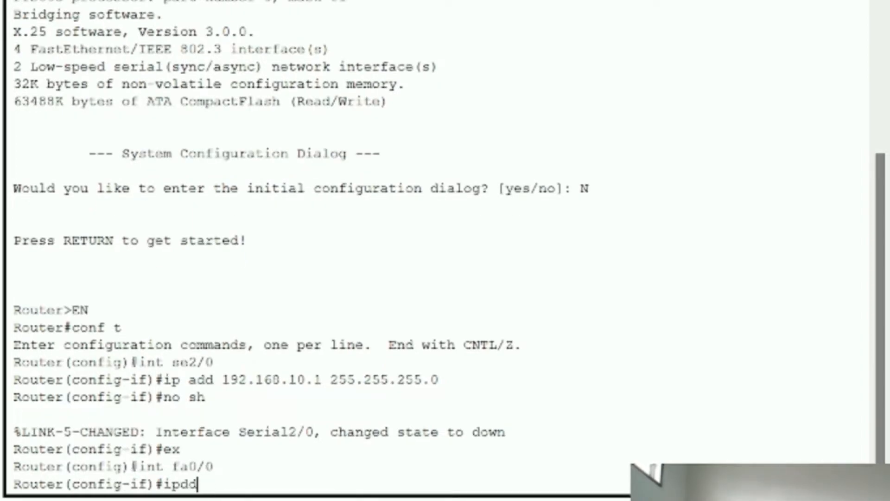
key(BackSpace)
key(BackSpace)
key(BackSpace)
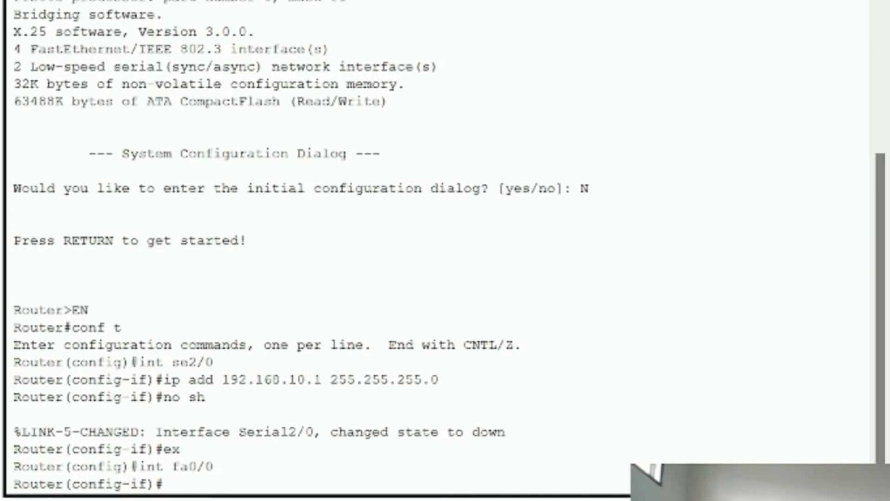
text(ip add)
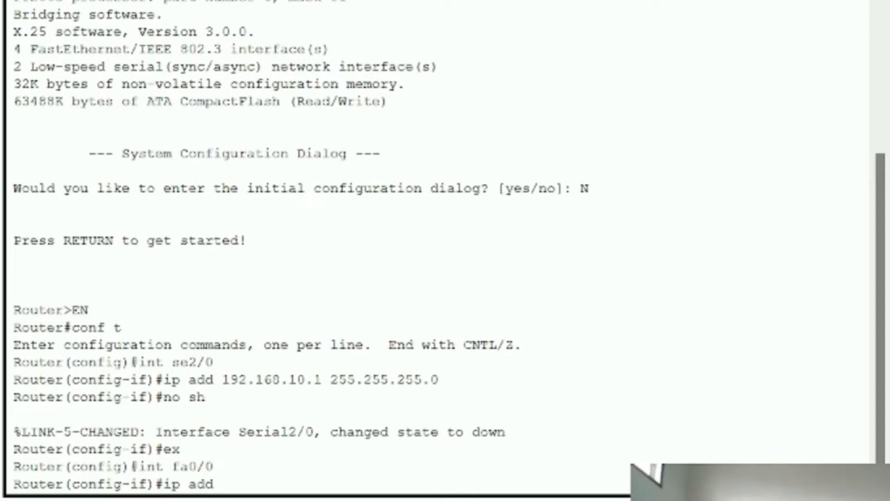
text( 192.168.1.1)
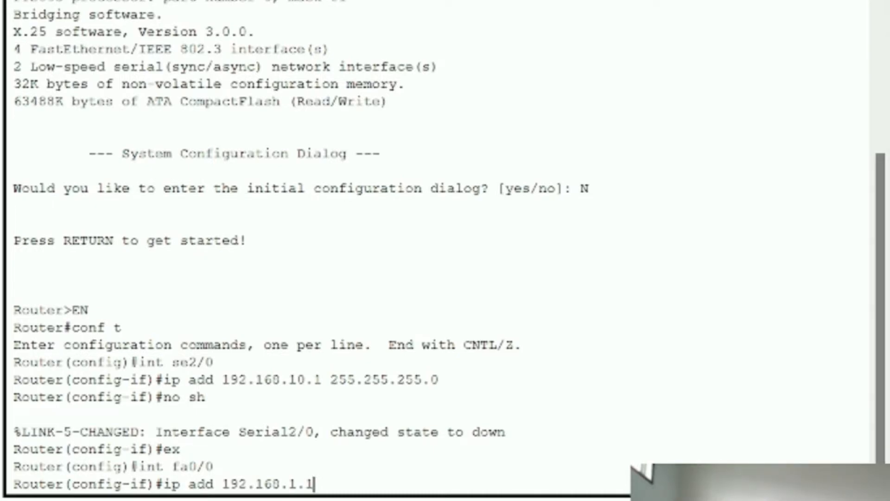
text(255.255.25)
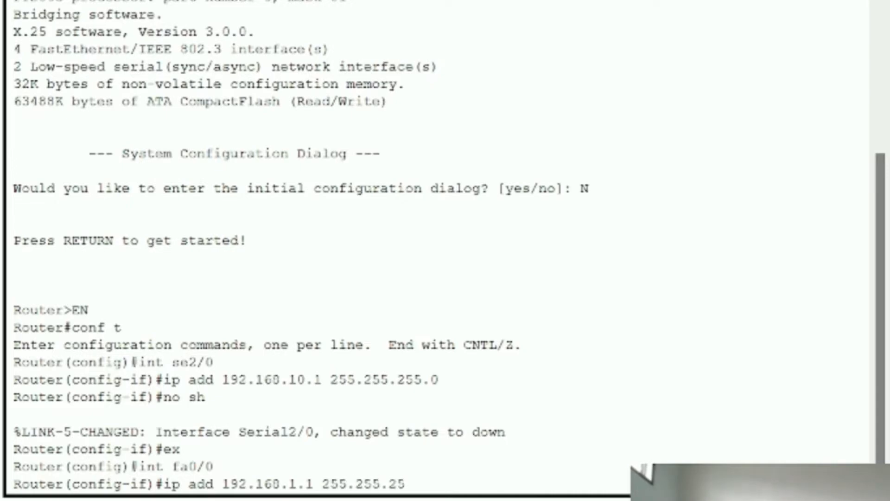
text(5.0)
key(Return)
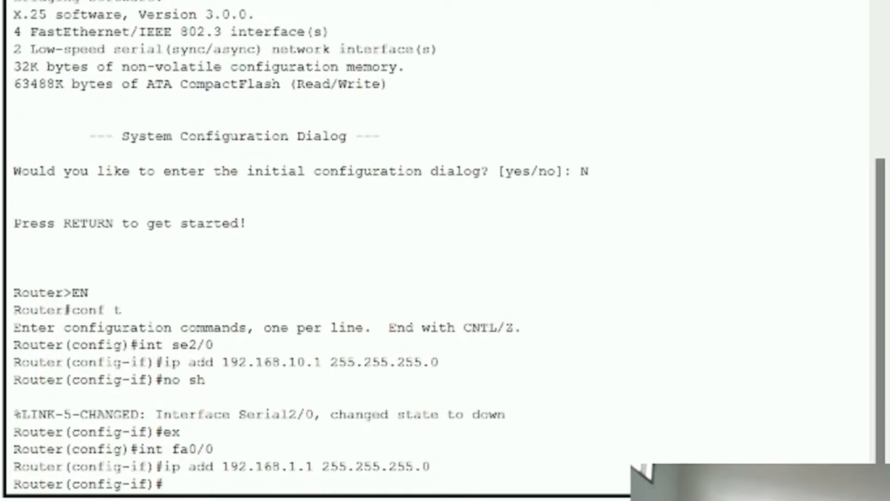
text(no sh)
key(Return)
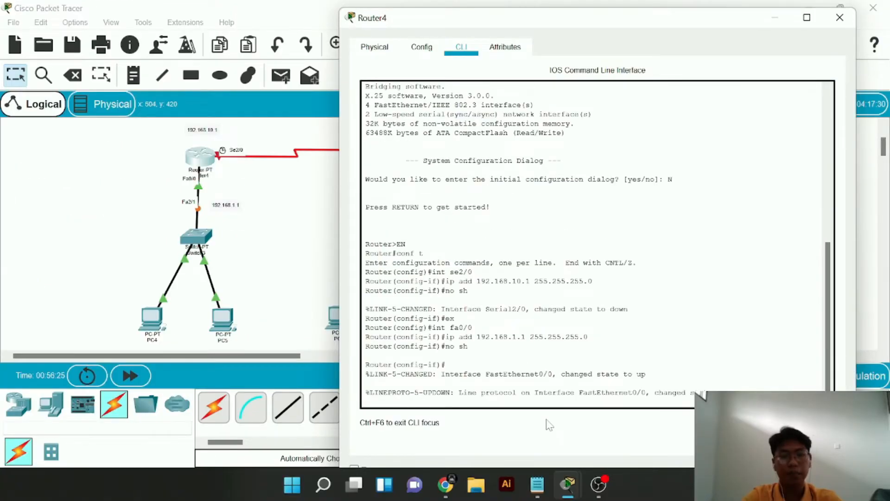
key(Return)
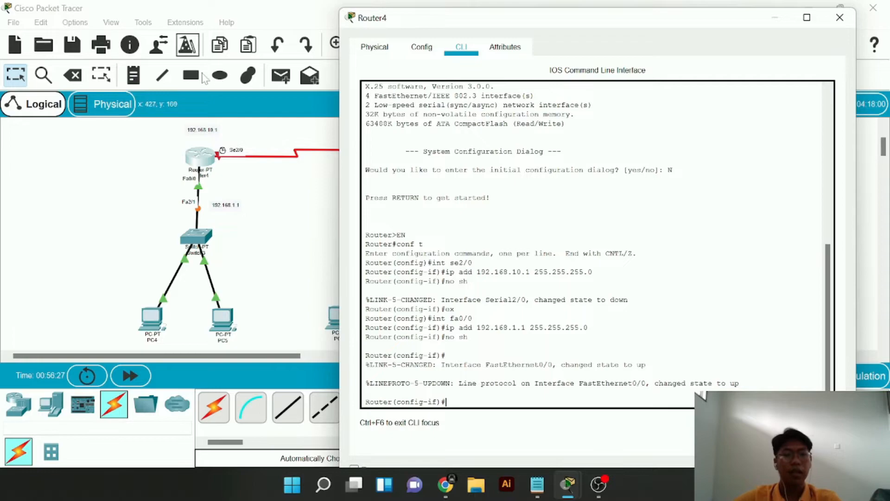
Open Router5's command line interface, decline the initial configuration dialog with n and start the console session.
click(233, 186)
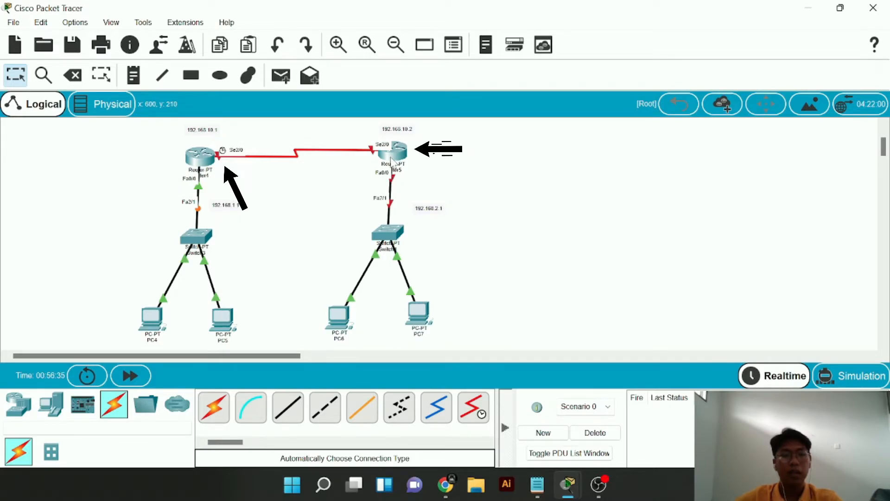
mouse_move(391, 161)
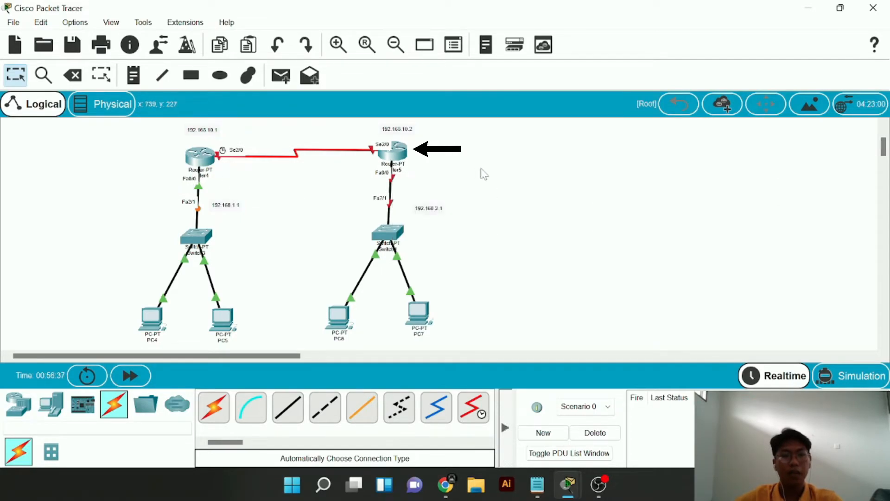
click(394, 160)
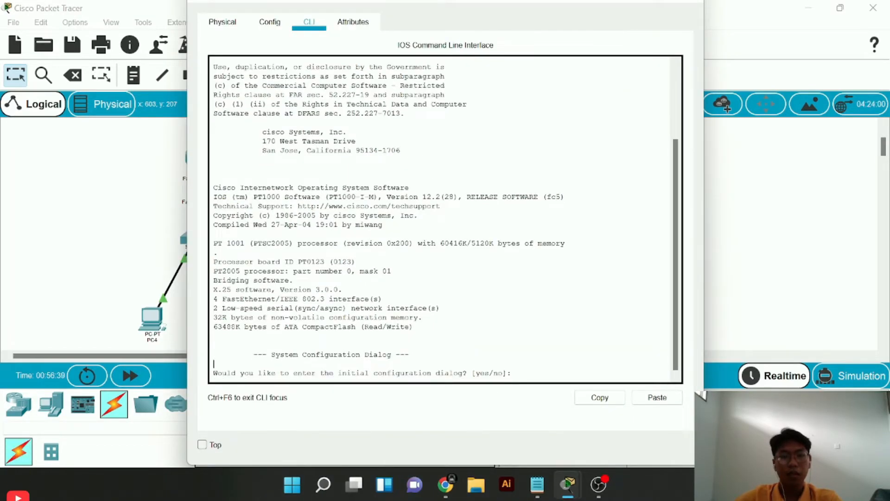
key(Return)
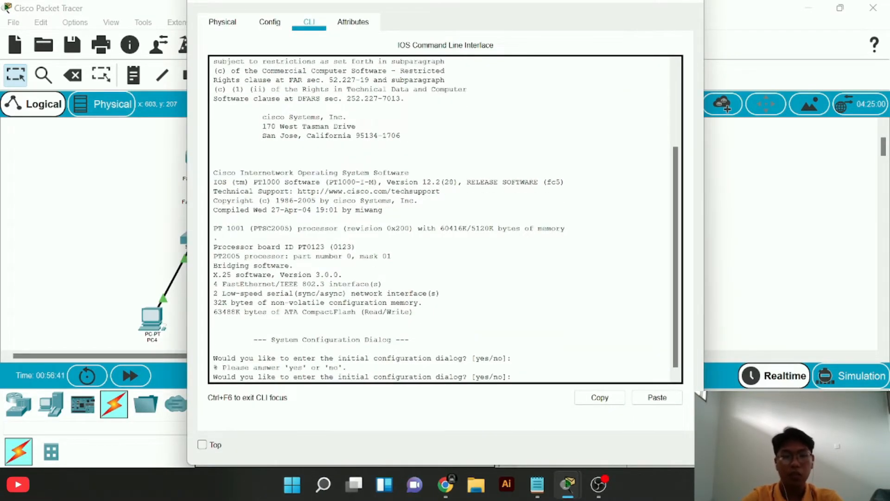
text(n)
key(Return)
key(Return)
Enter privileged mode and global configuration mode on Router5 with the commands en and conf t.
text(en)
key(Return)
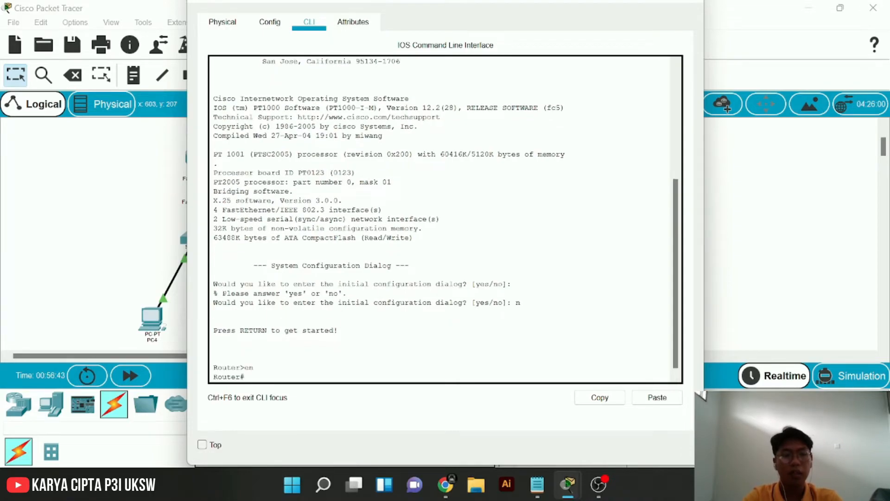
key(Return)
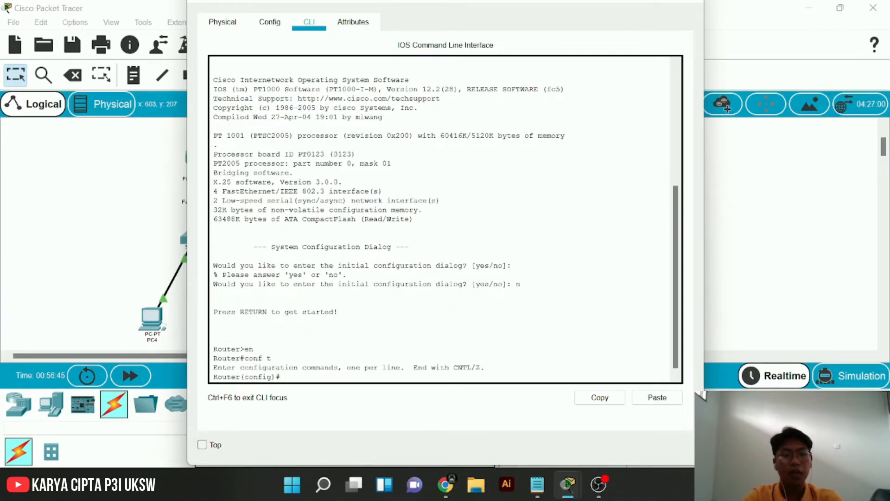
Enter configuration of Router5's serial interface with int se2/0, keeping the network diagram in view beside the console.
drag(319, 1, 549, 49)
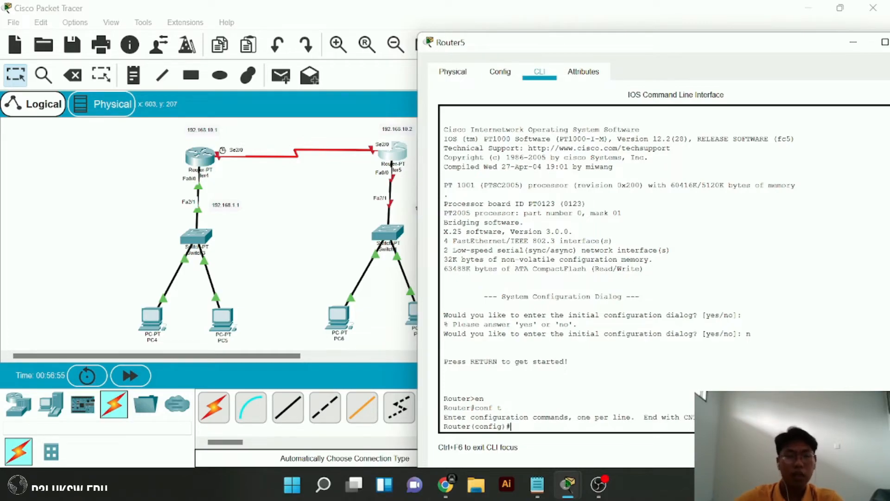
text(se)
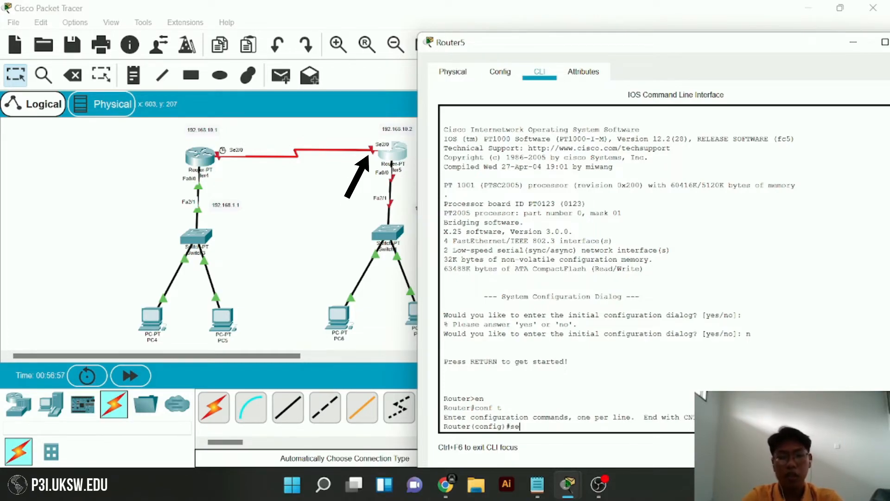
key(BackSpace)
key(BackSpace)
text(int )
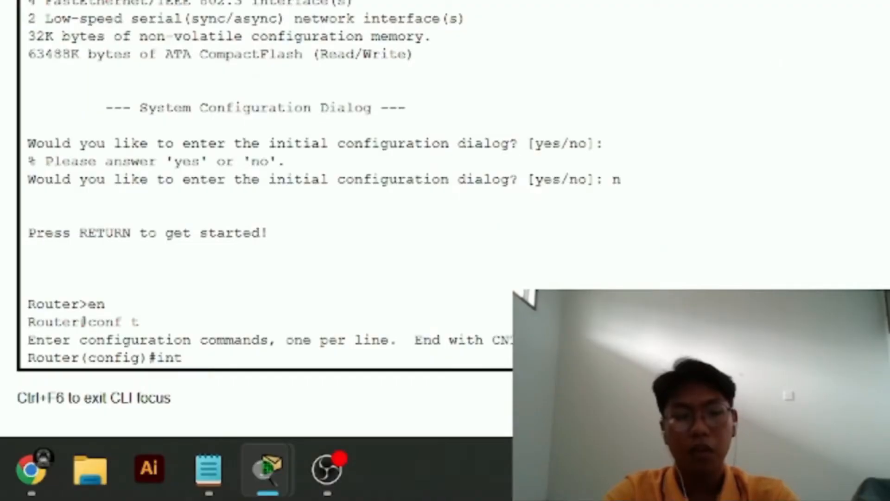
text(se2/0)
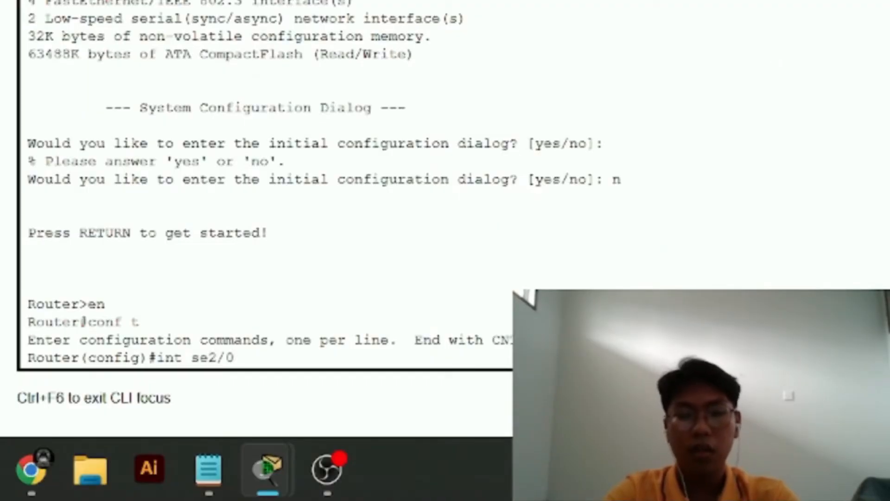
key(Return)
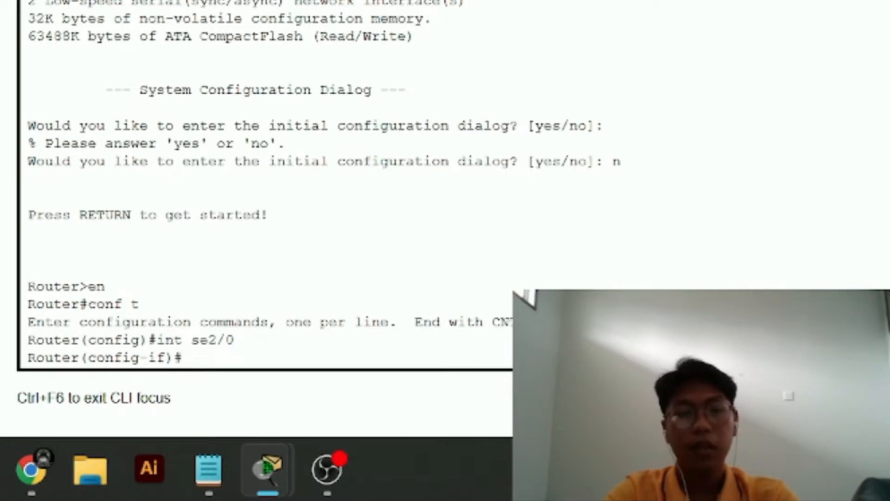
Assign IP address 192.168.10.2 with mask 255.255.255.0 to Router5's se2/0 interface and enable it with no sh.
text(ip add)
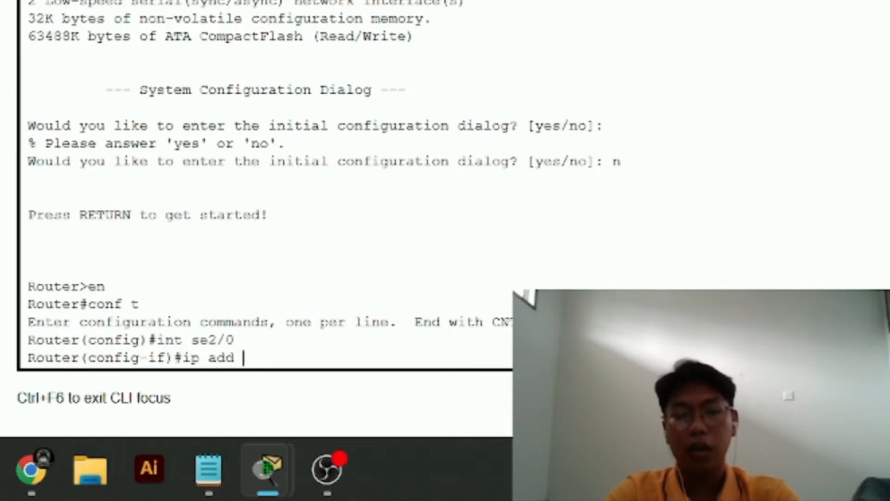
text(192.168.)
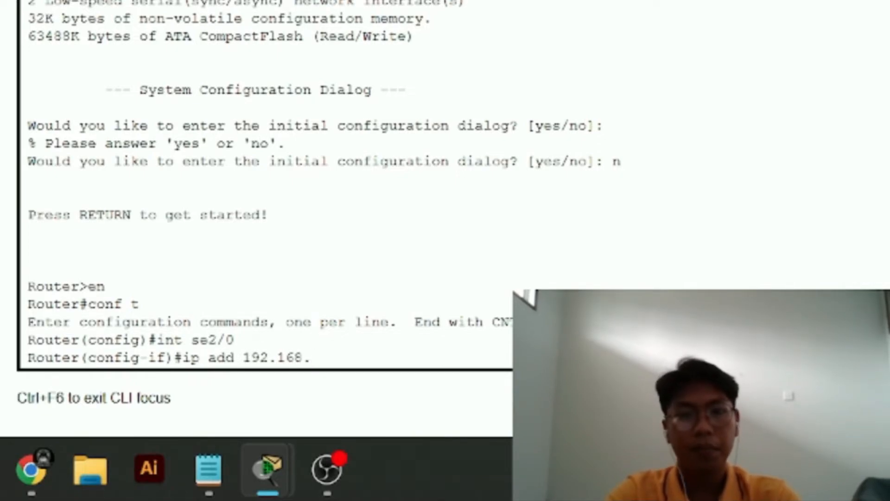
text(2)
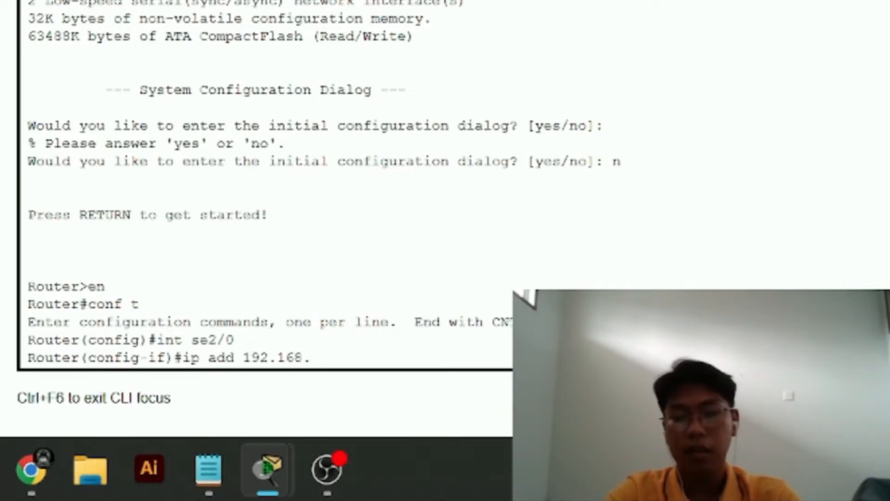
text(10)
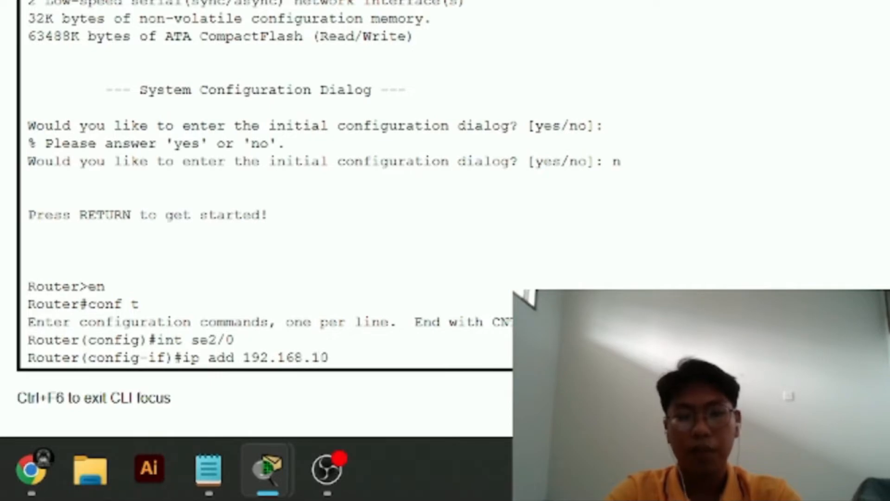
text(.2 255)
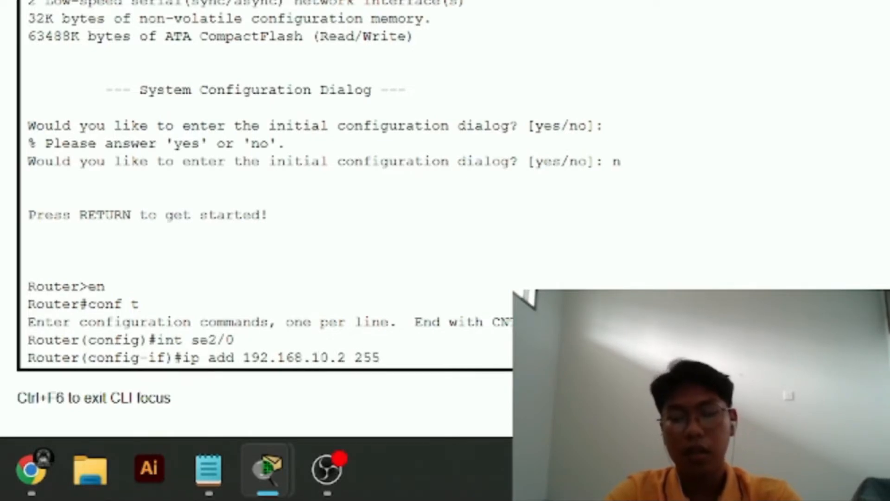
text(.255.255.255.0)
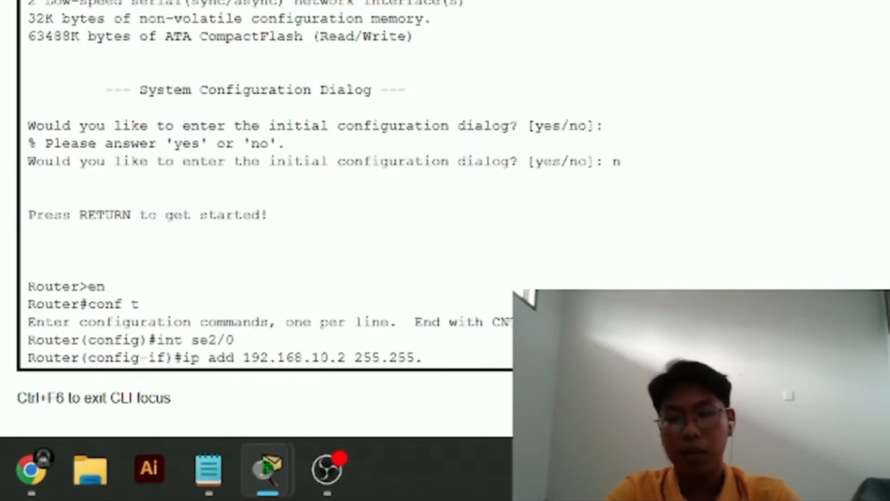
key(Return)
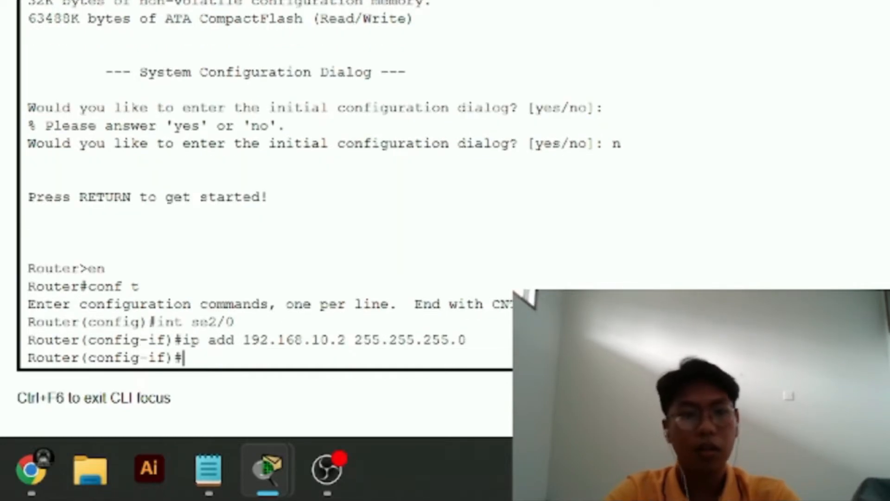
text(no sh)
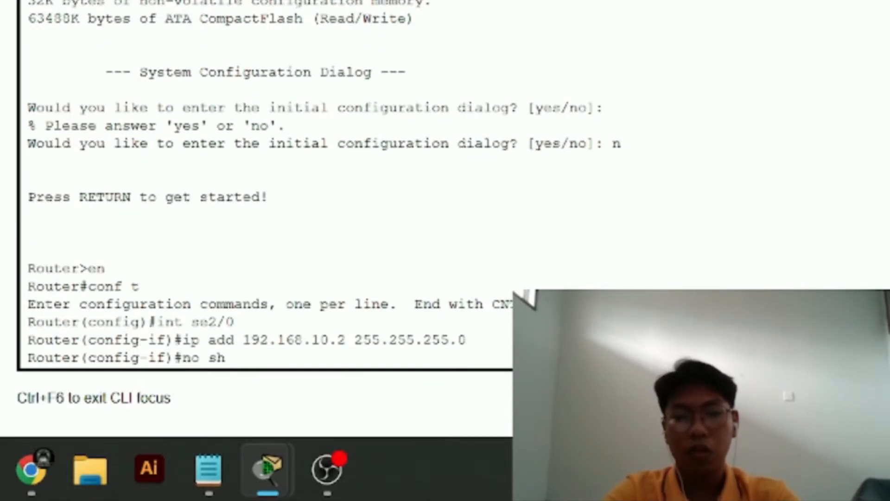
key(Return)
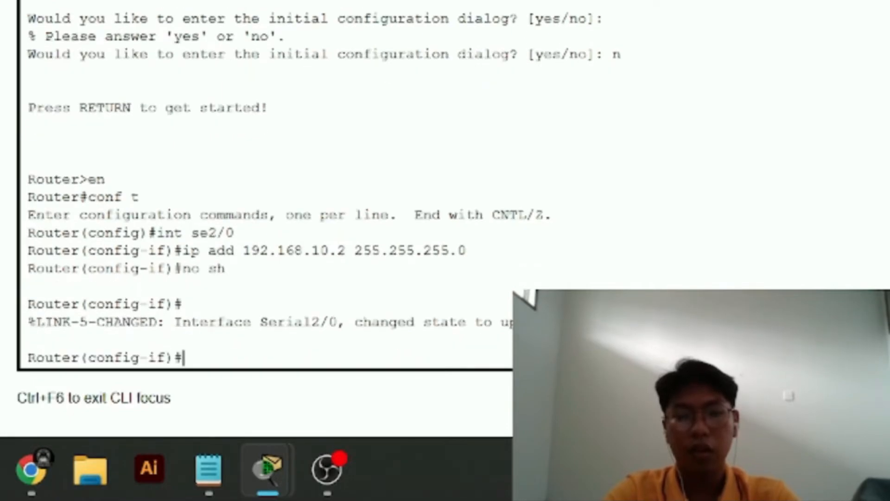
Leave Router5's serial interface configuration with ex and return to global configuration mode.
key(Return)
text(int)
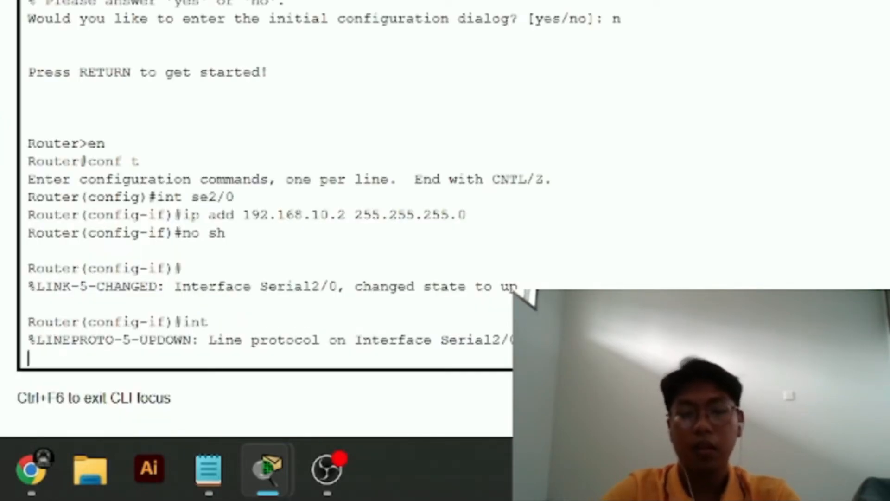
key(Return)
text(int)
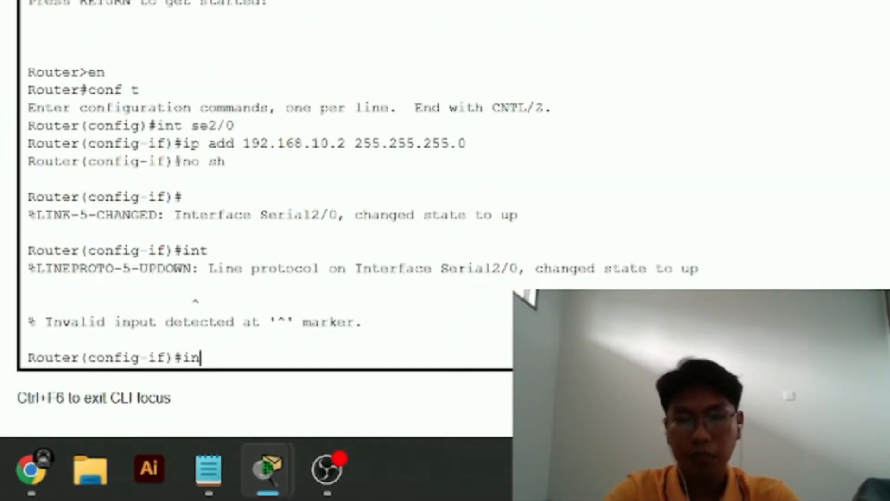
key(BackSpace)
key(BackSpace)
key(BackSpace)
text(ex)
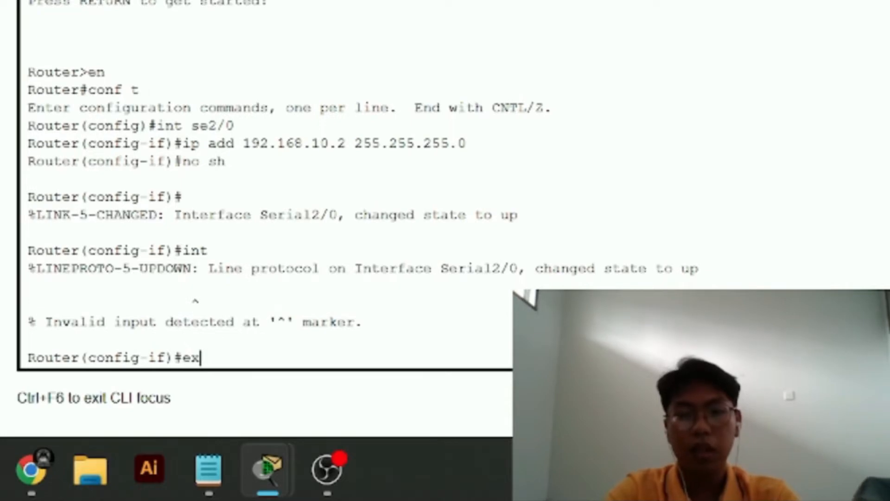
key(Return)
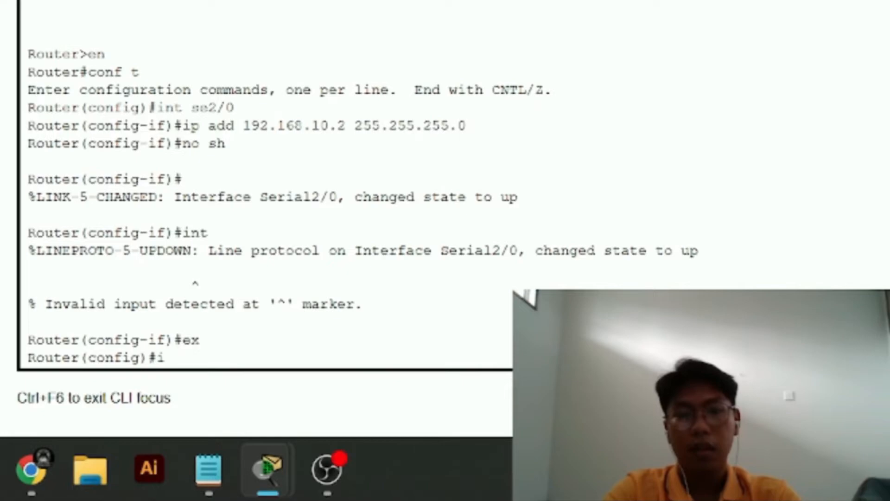
Try to run int 192.168.2.1 255.255.255.0 in Router5's global configuration mode.
text(int )
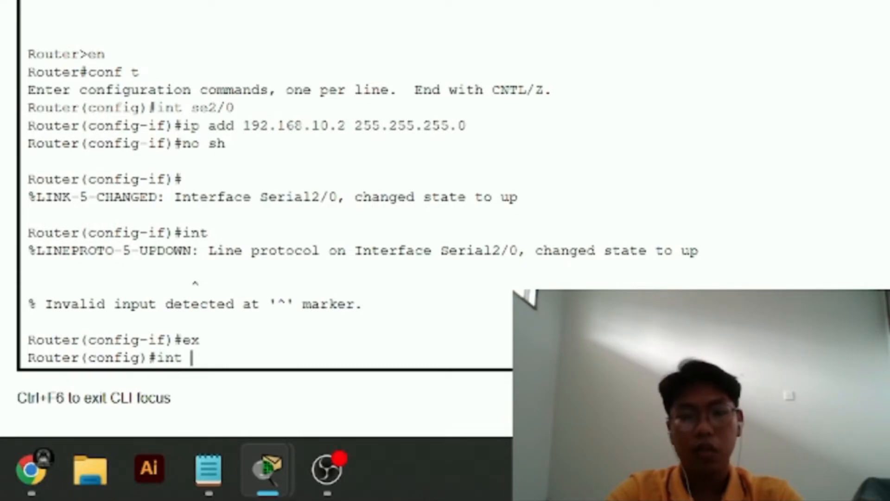
text(192.1)
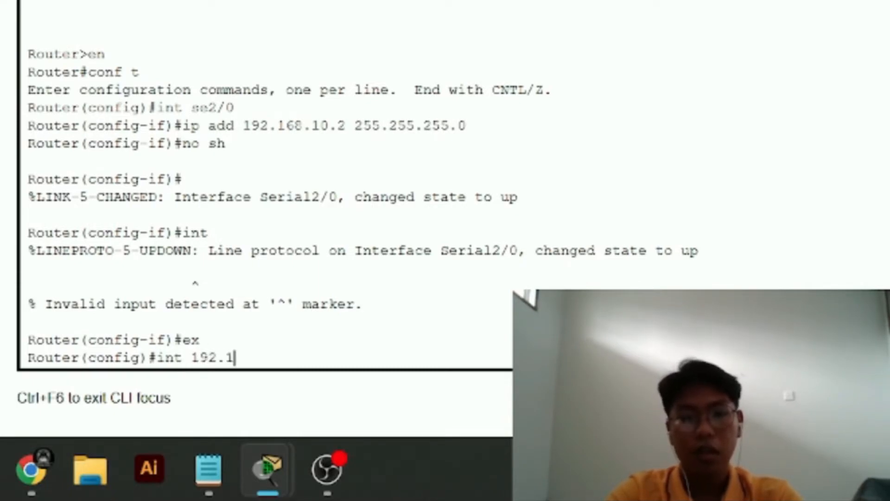
text(68.)
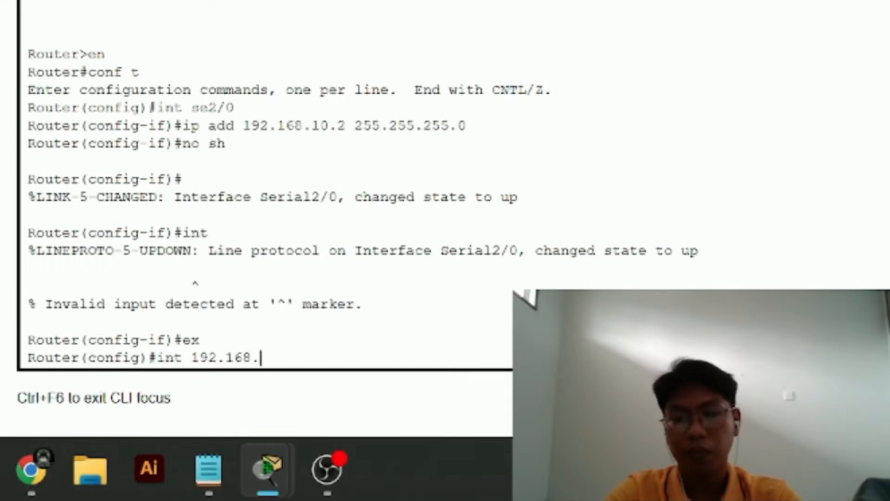
text(2.)
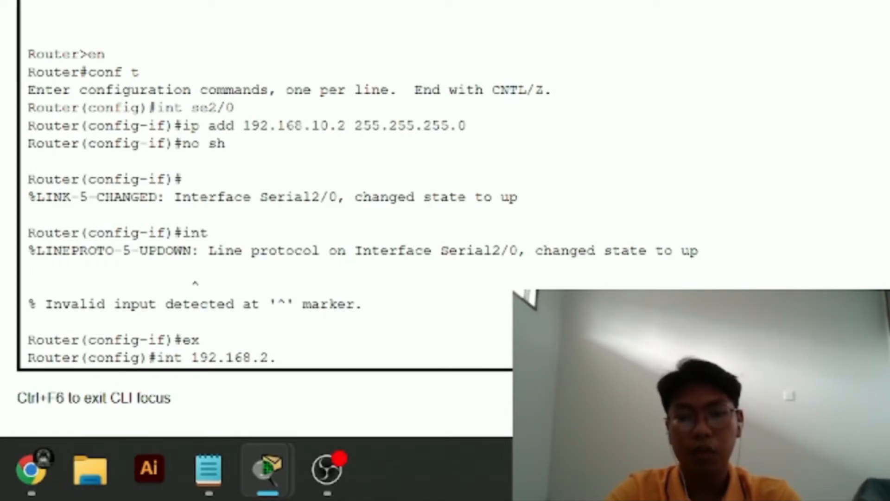
text(1)
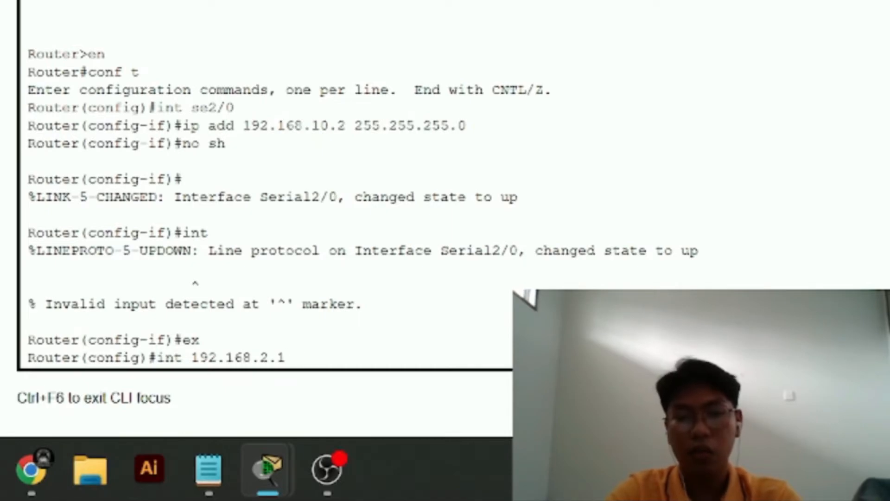
text( 255.2555.)
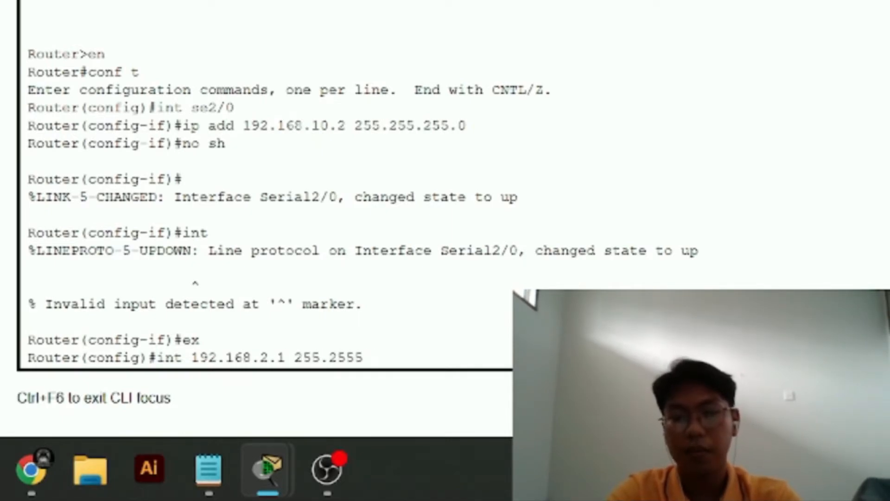
key(BackSpace)
key(BackSpace)
text(5.255.0)
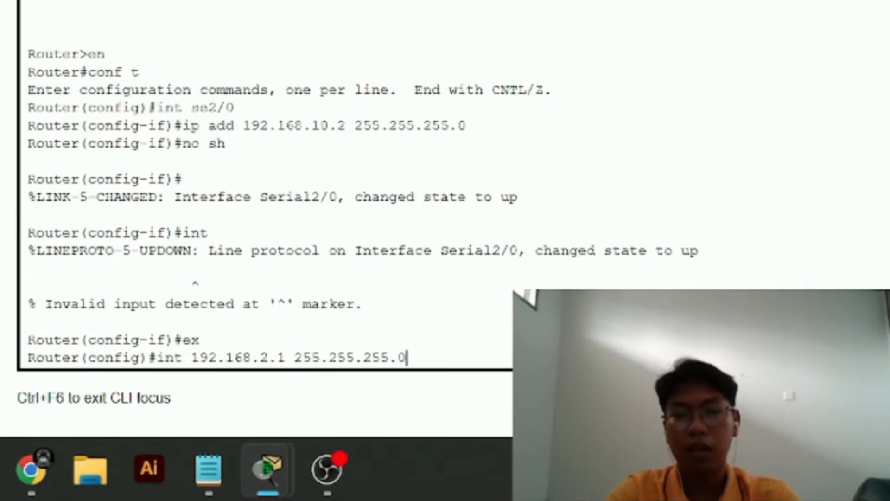
key(Return)
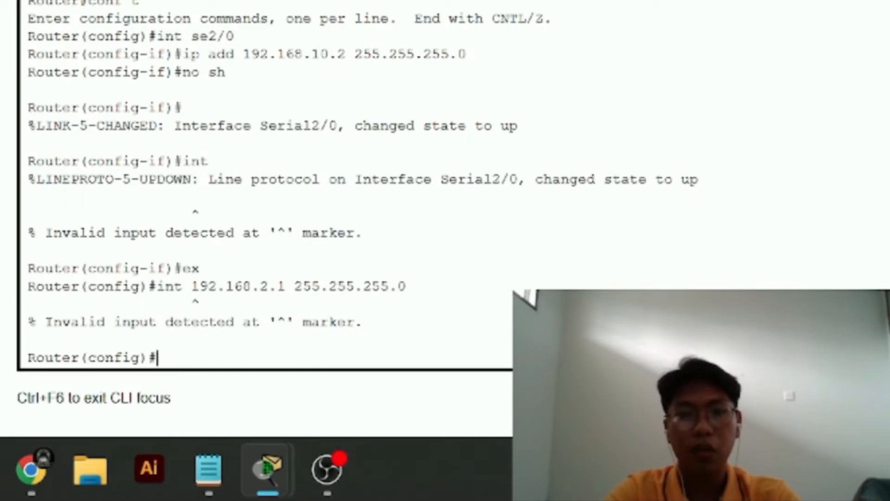
Enter configuration of Router5's FastEthernet interface with int fa0/0.
text(int )
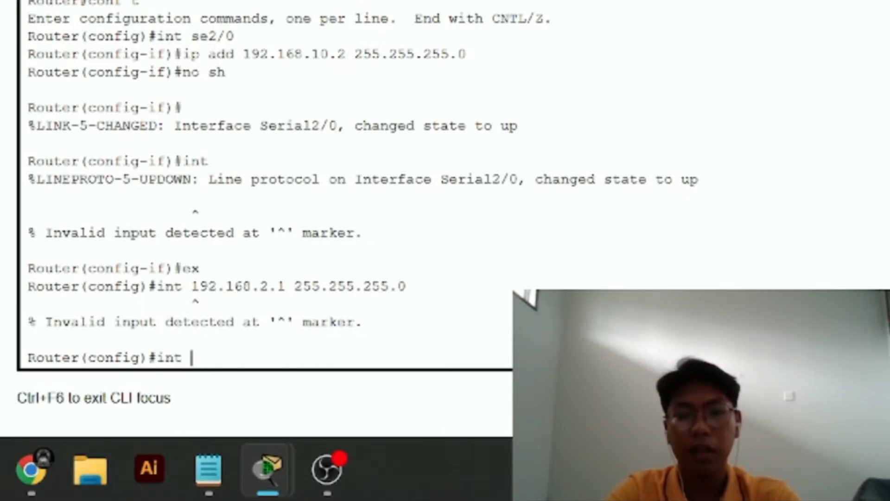
text(fa0/0)
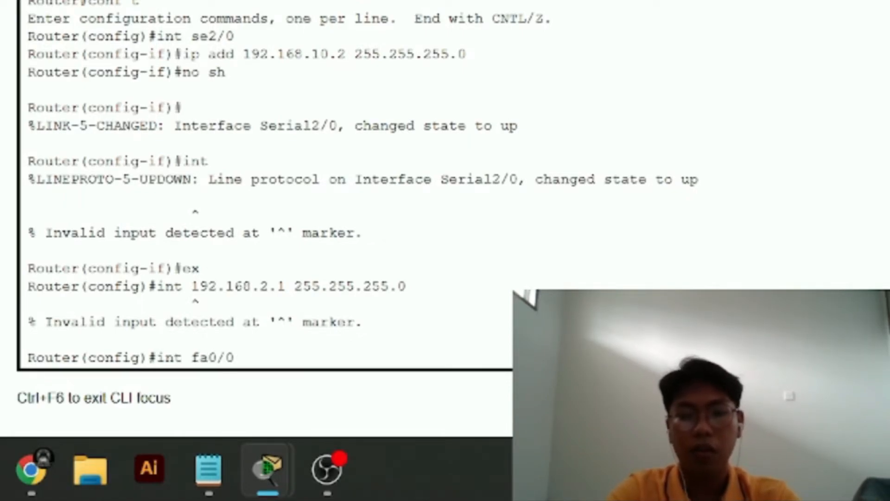
key(Return)
Assign IP address 192.168.2.1 with mask 255.255.255.0 to Router5's fa0/0 interface and enable it with no sh.
text(int)
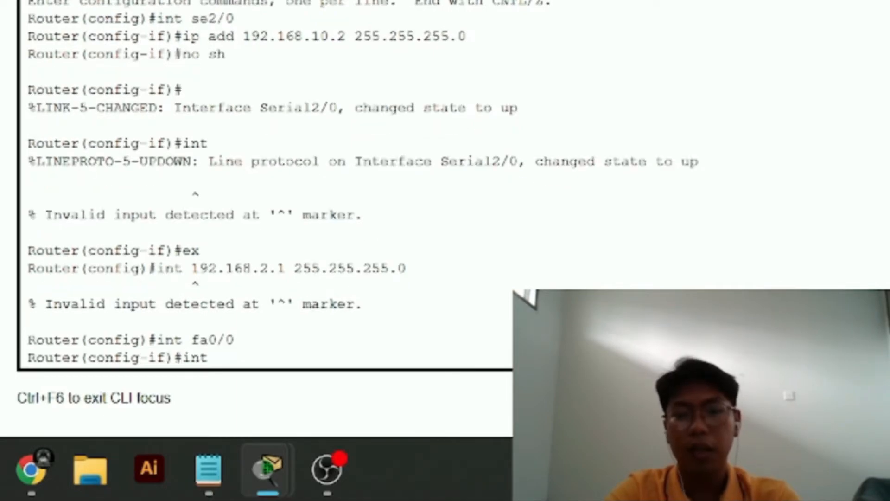
text( ip)
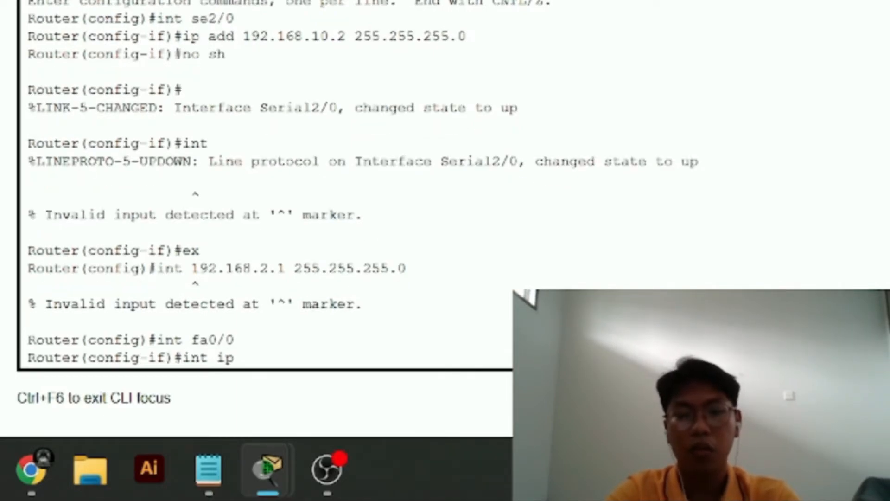
key(BackSpace)
key(BackSpace)
key(BackSpace)
key(BackSpace)
key(BackSpace)
text(p a)
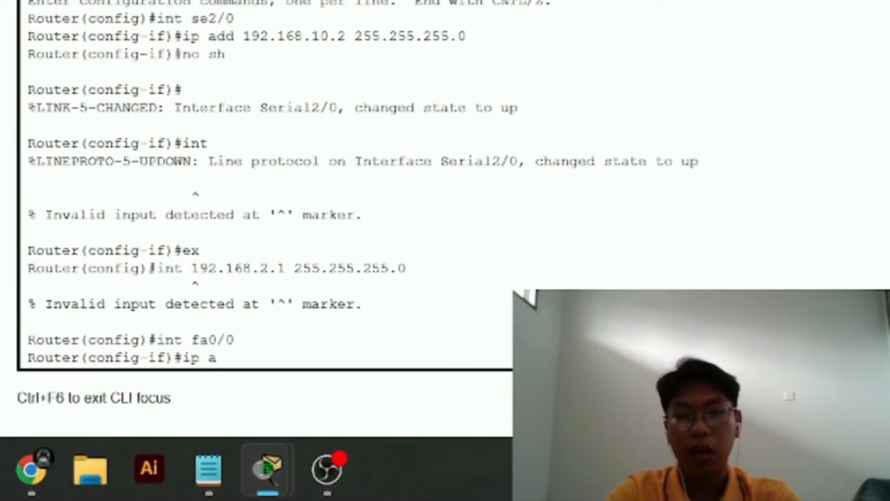
text(dd 192.168)
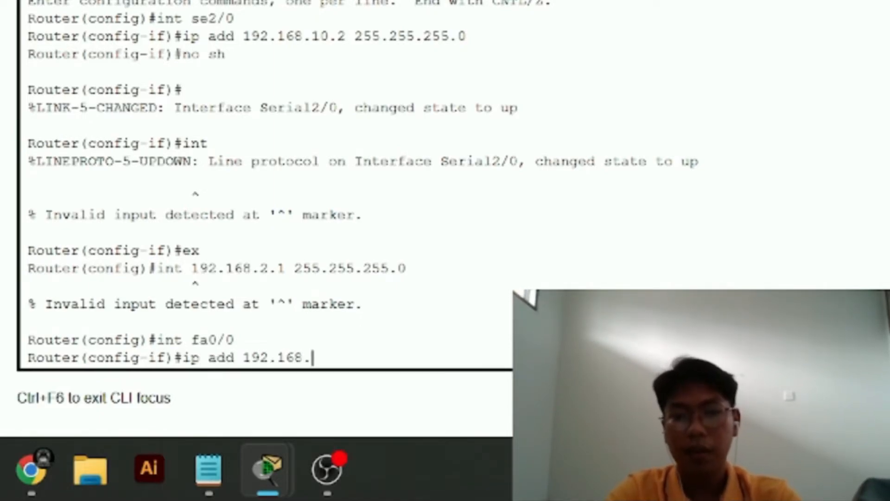
text(.2.1 25)
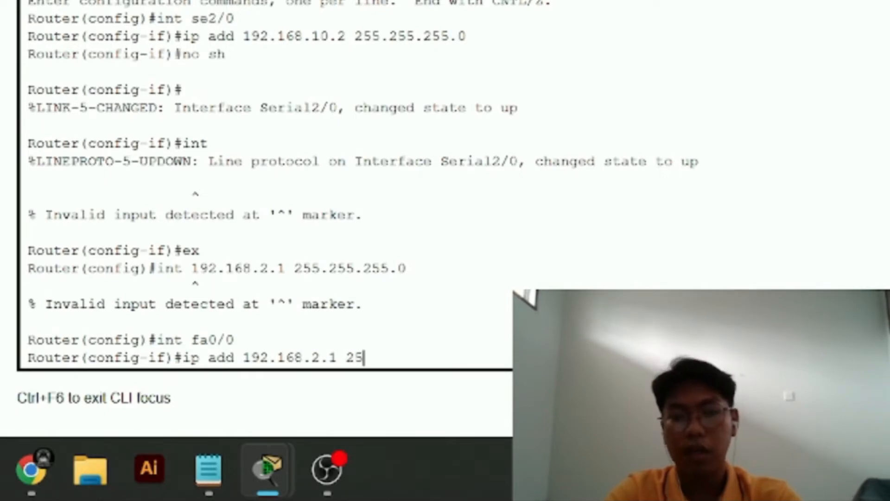
text(5.255.255.0)
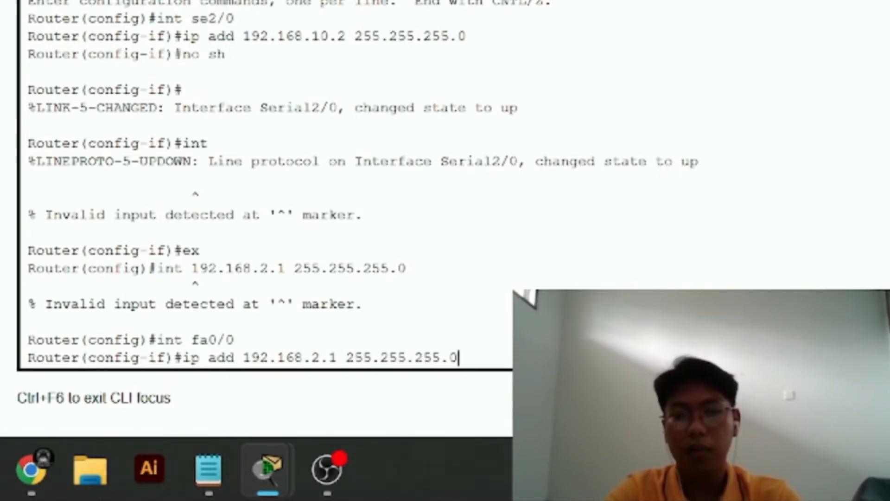
key(Return)
text(no sh)
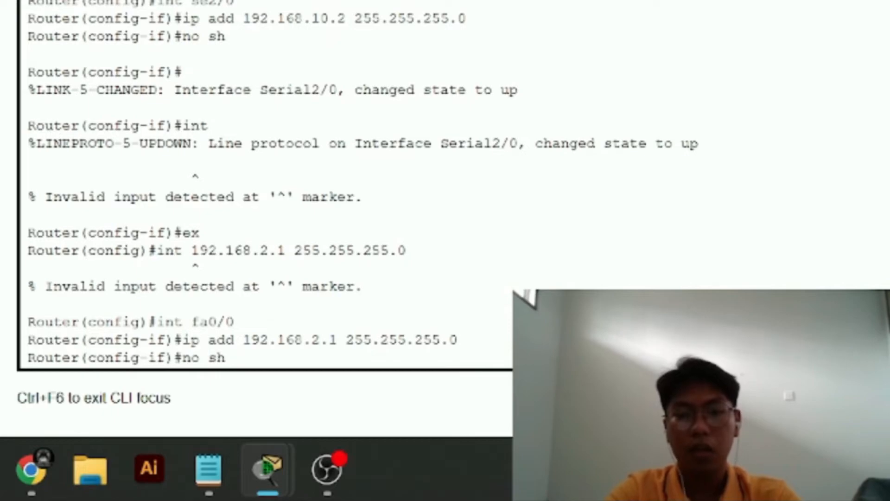
key(Return)
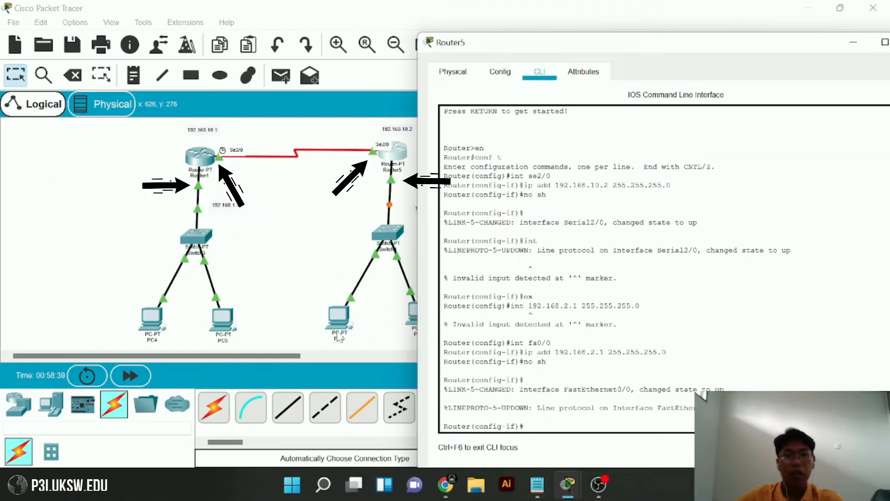
Return to the network diagram and reopen Router4's command line interface at a fresh configuration prompt.
click(321, 173)
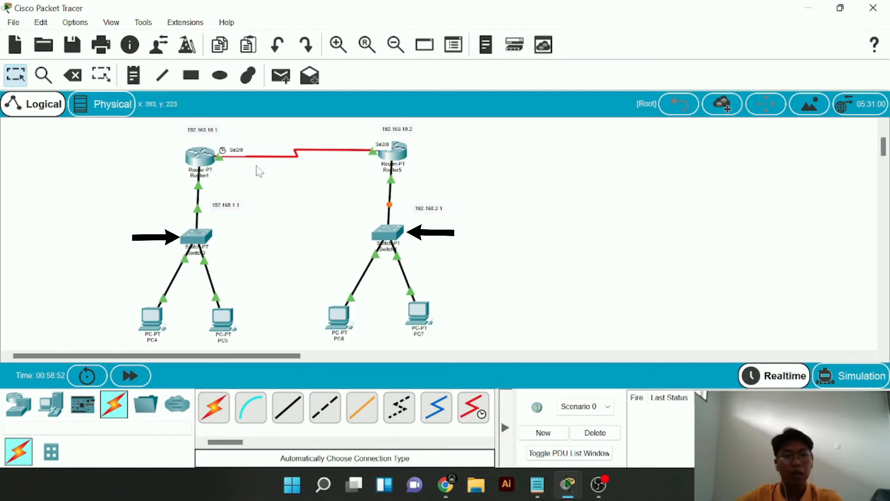
mouse_move(210, 162)
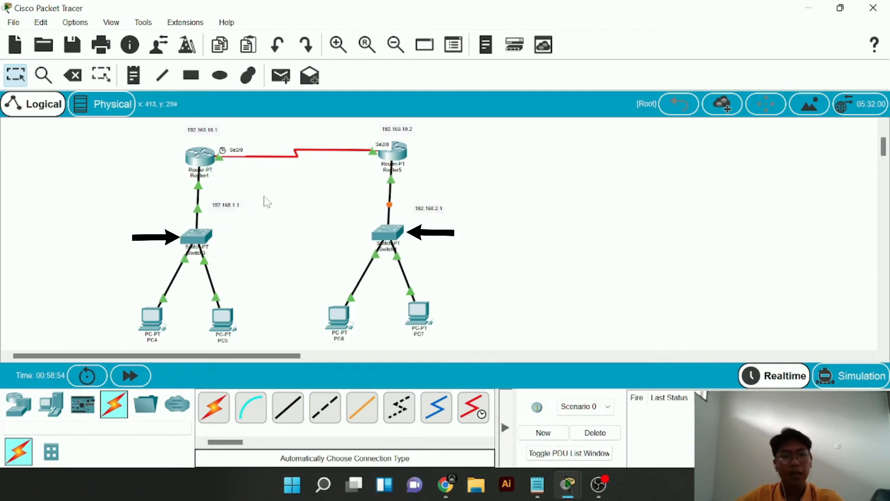
click(200, 160)
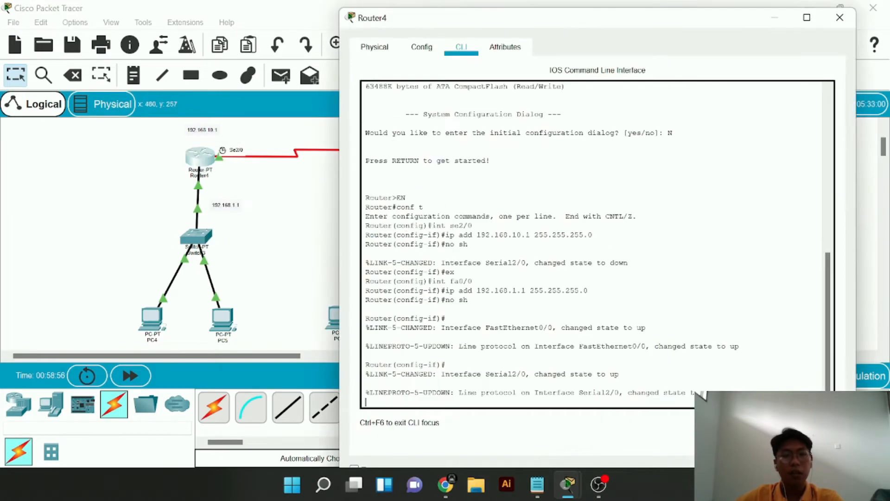
key(Return)
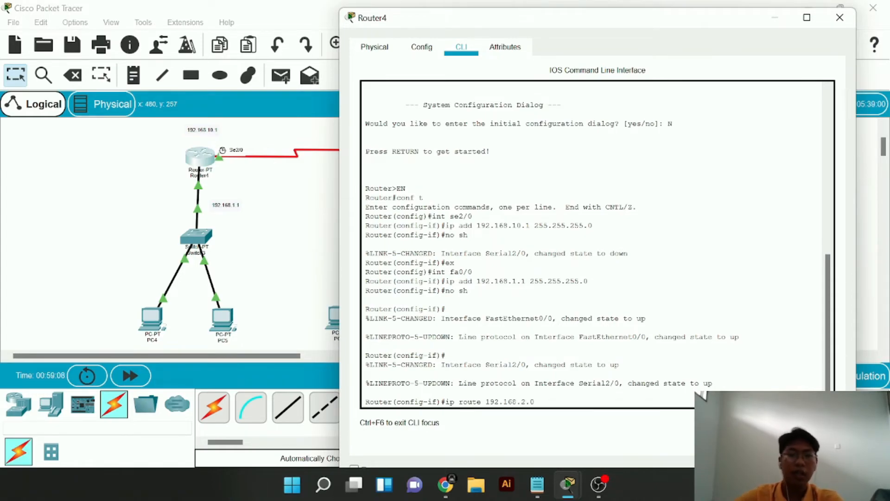
Complete Router4's static route to network 192.168.2.0 with mask 255.255.255.0 and next hop 192.168.10.2 using ip route.
drag(408, 18, 480, 30)
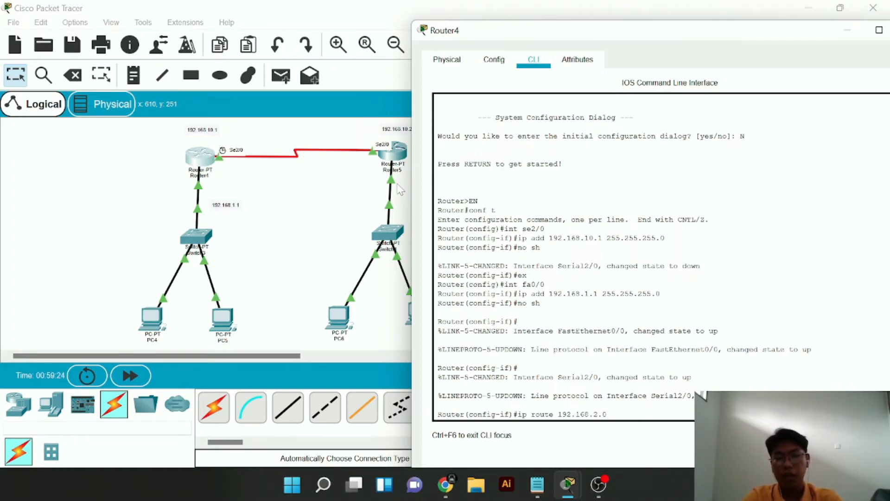
text(255.255.255.0)
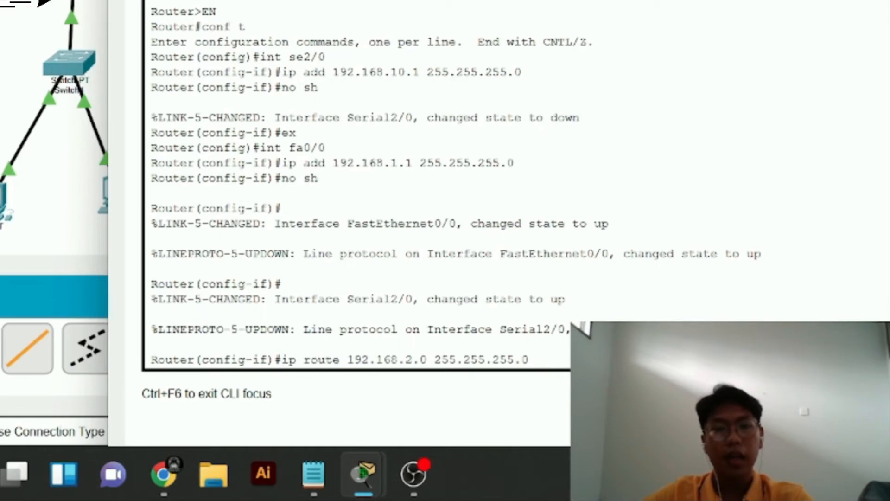
drag(417, 0, 501, 22)
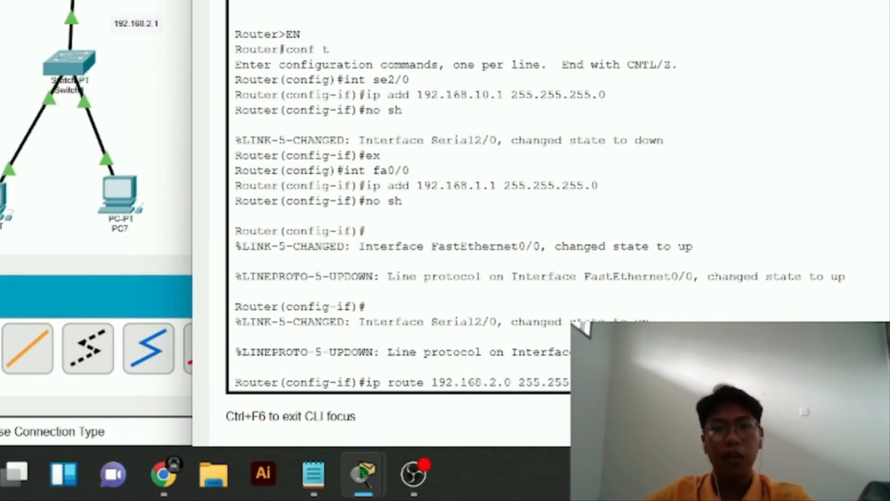
drag(557, 0, 363, 0)
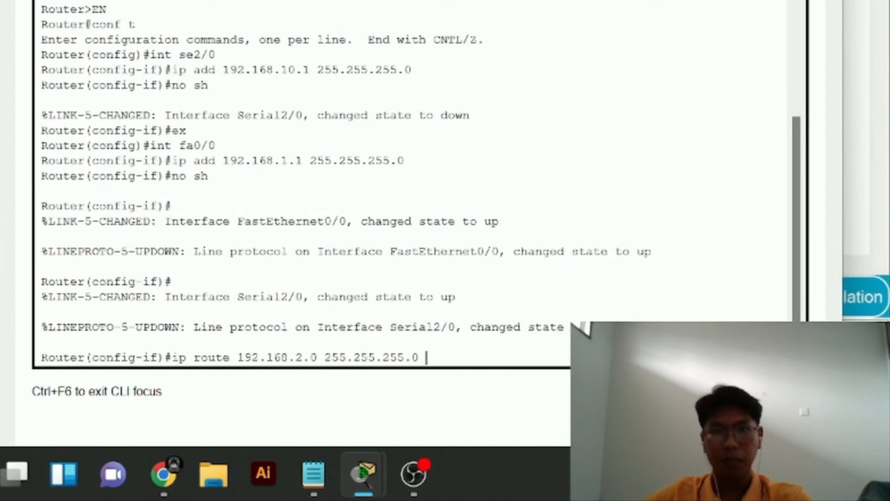
scroll(421, 183, down, 1)
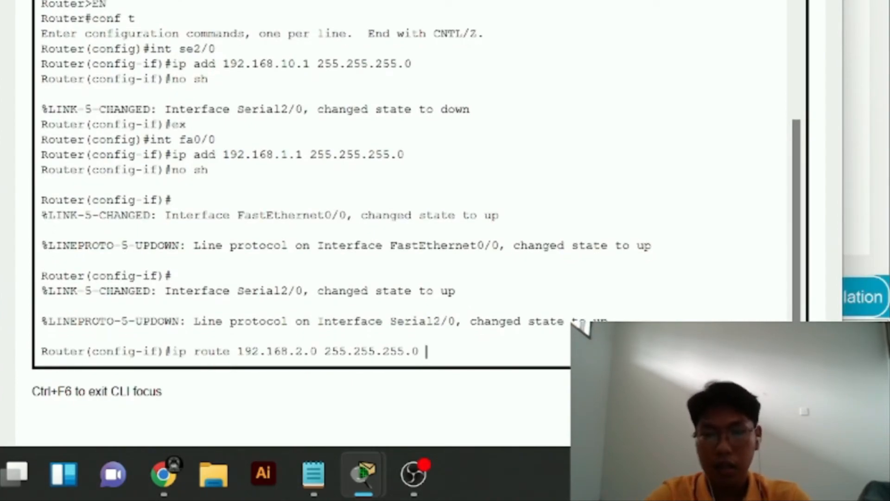
text(192.168)
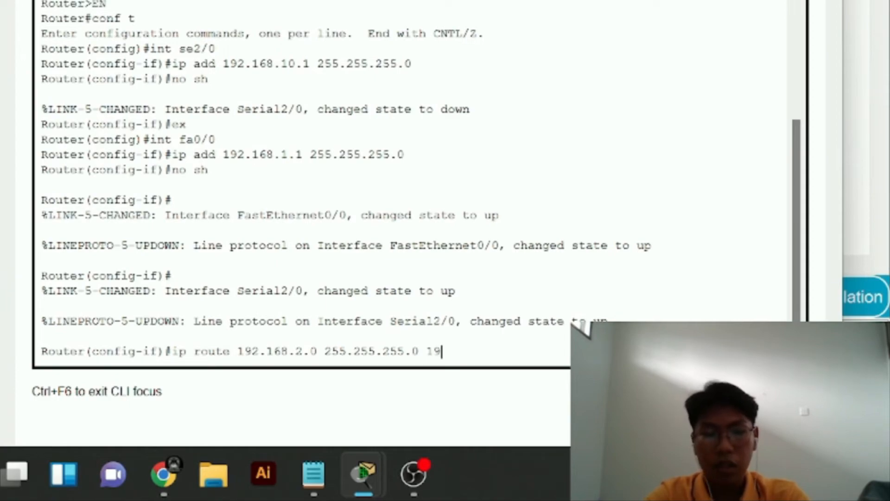
text(.)
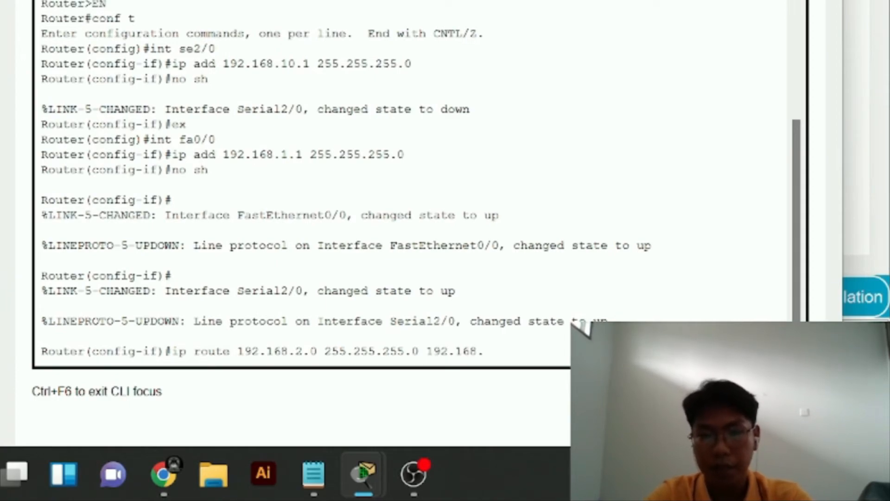
text(10)
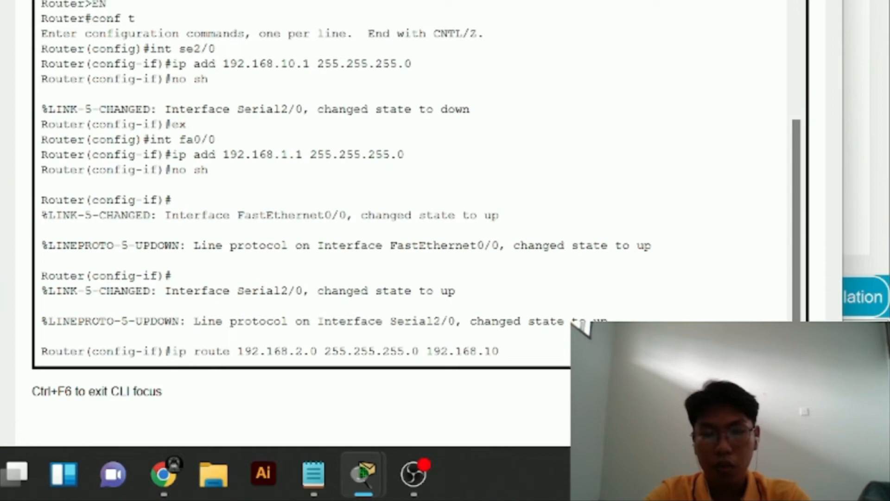
text(.2)
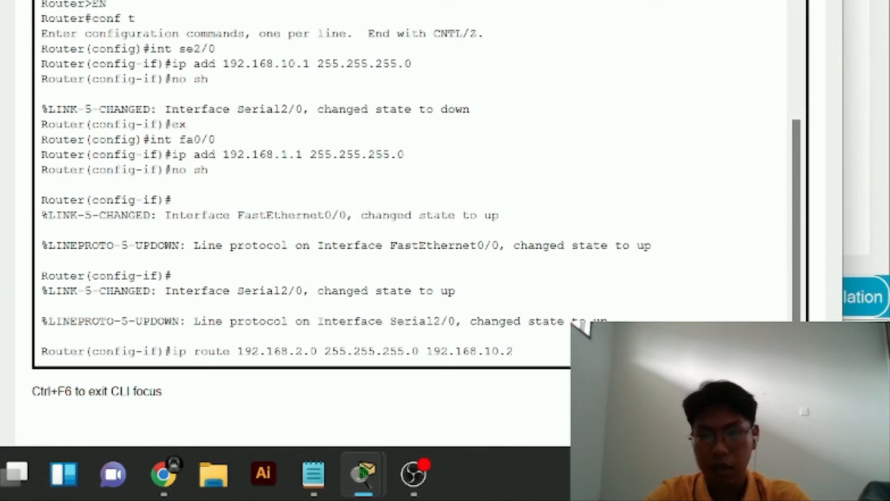
key(Return)
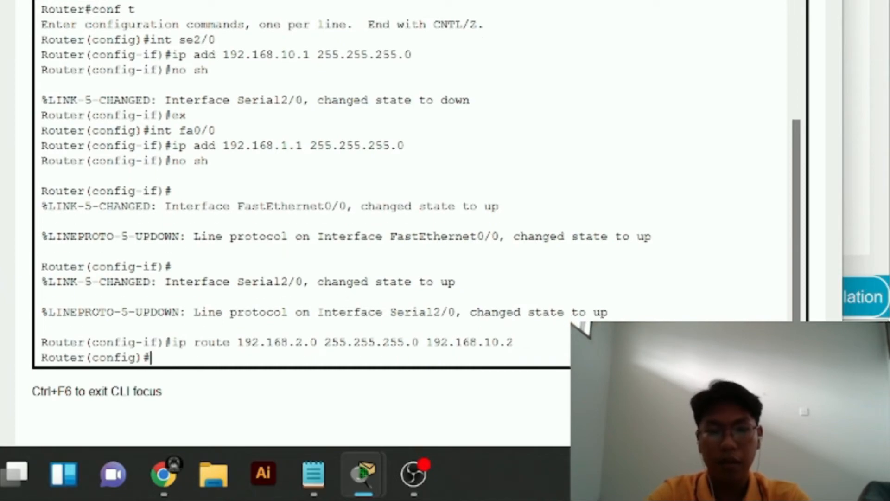
Leave Router4's global configuration mode with ex and return to the network diagram.
text(n)
key(BackSpace)
text(ex)
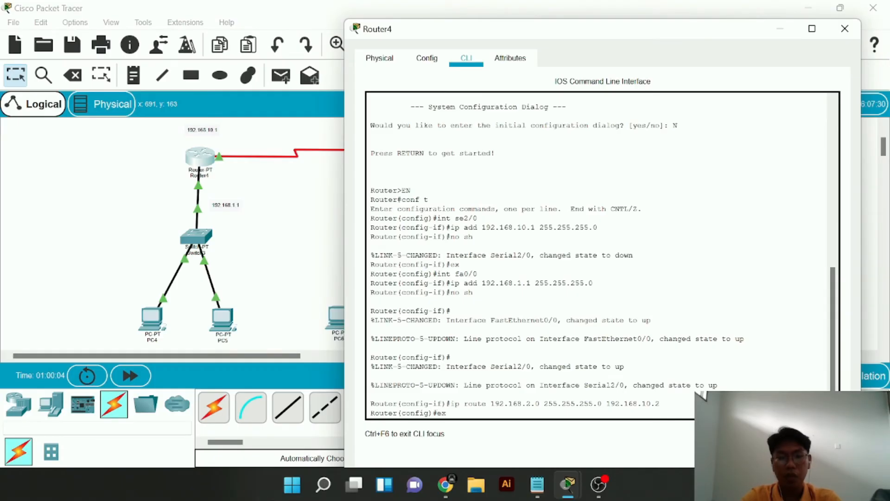
key(Return)
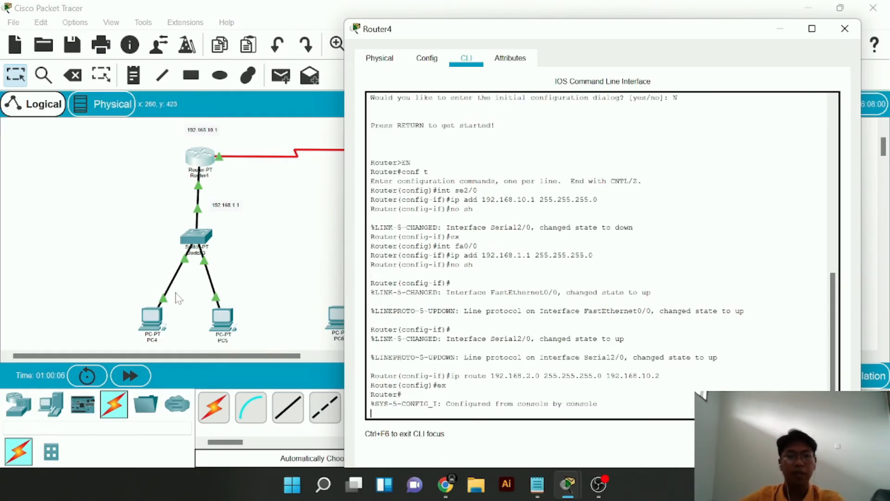
click(235, 227)
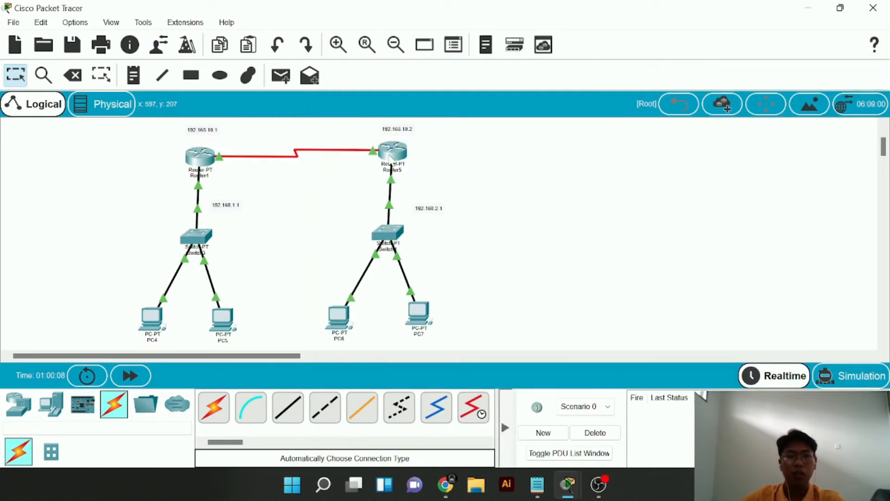
Add a static route on Router5 to 192.168.1.0 with mask 255.255.255.0 via 192.168.10.1 using ip route, and close the router's window.
click(391, 163)
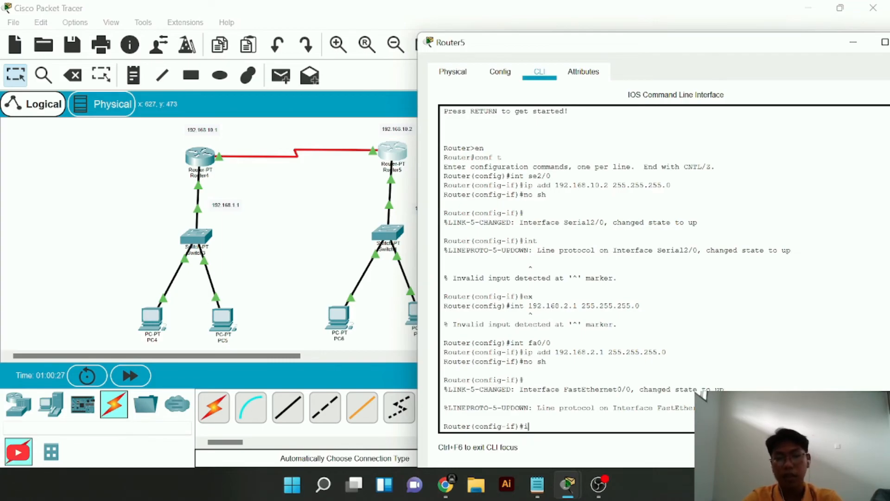
key(BackSpace)
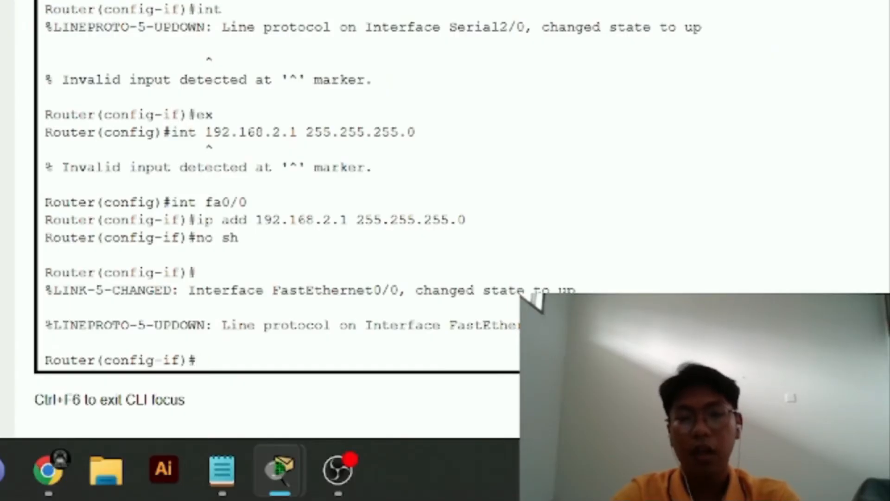
text(ip r)
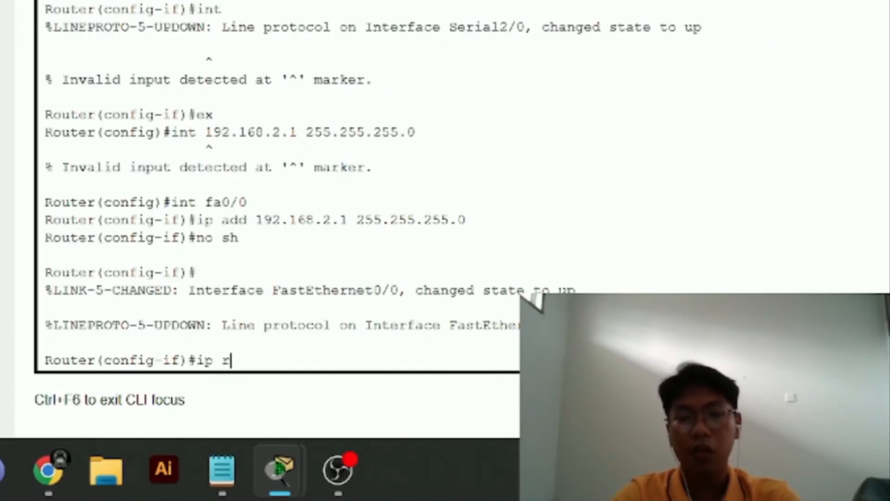
text(oute 192)
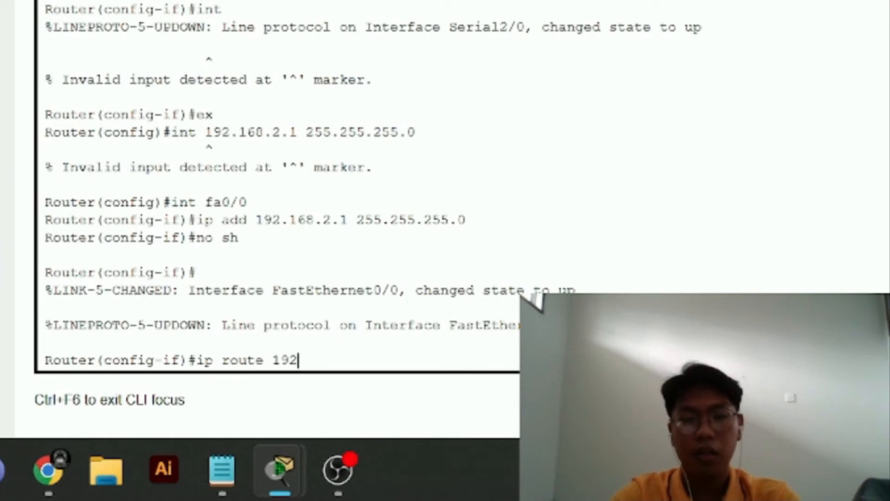
text(.1)
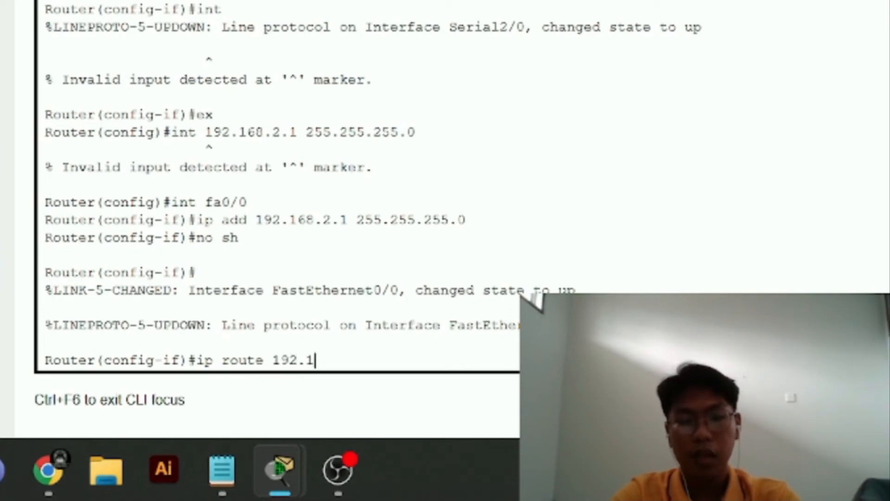
text(68.1.0)
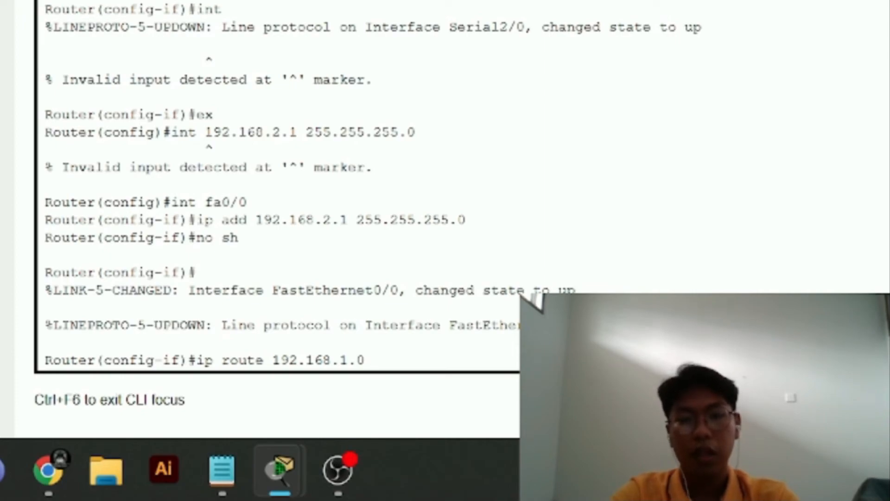
text(55.255)
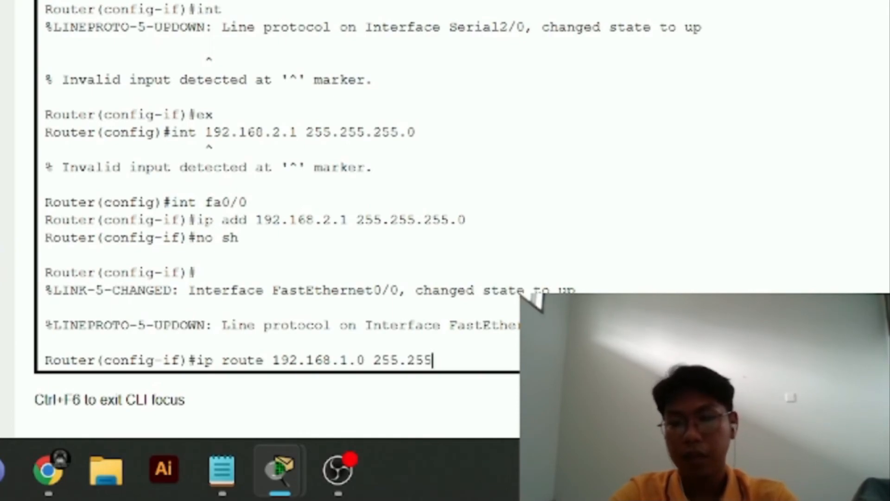
text(.255.0)
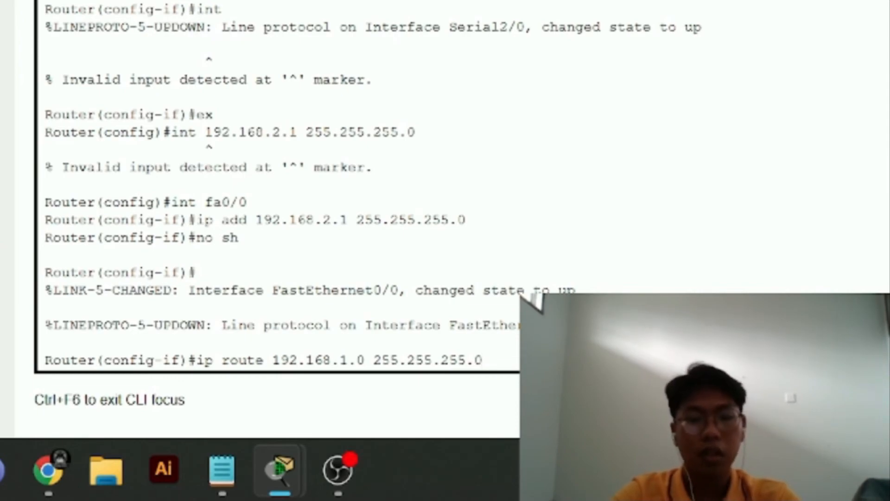
text( 192)
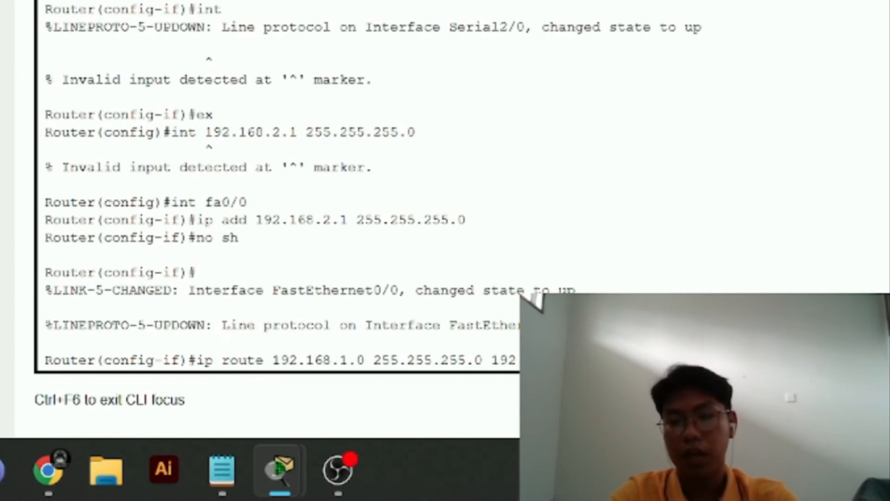
key(Return)
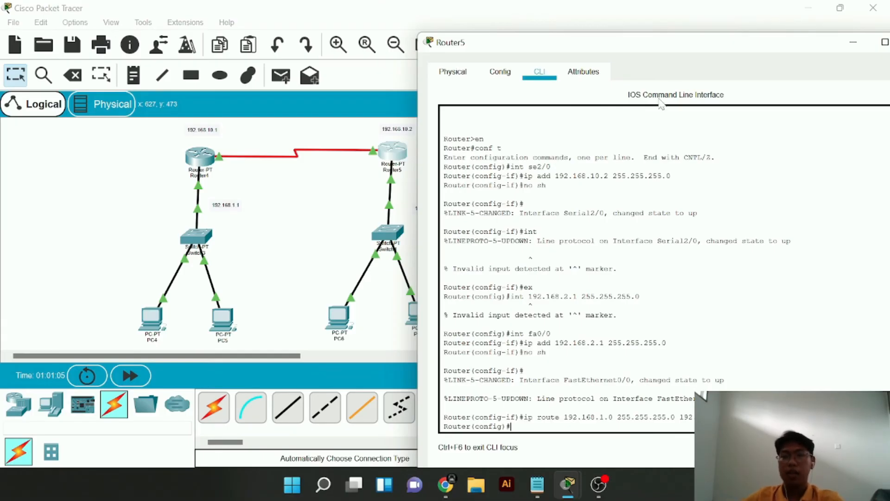
drag(695, 49, 660, 52)
click(807, 52)
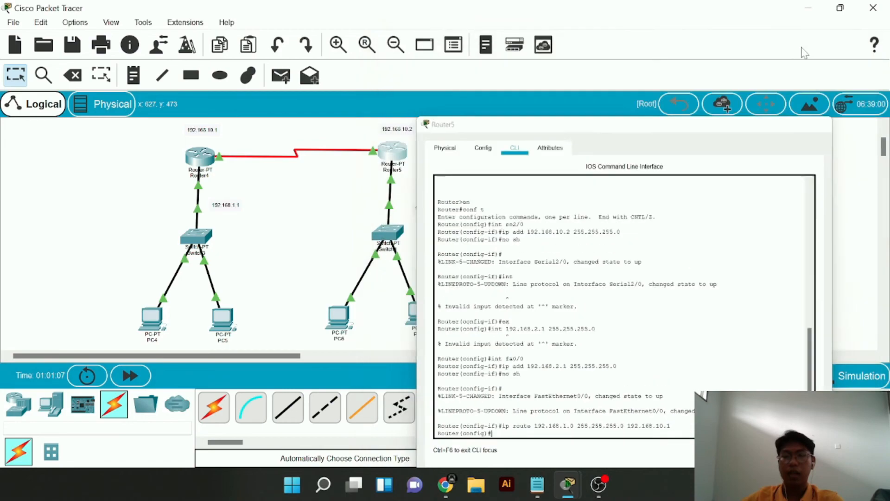
Test connectivity between PC4 and PC5 by sending one simple PDU in each direction, starting from PC4.
click(290, 78)
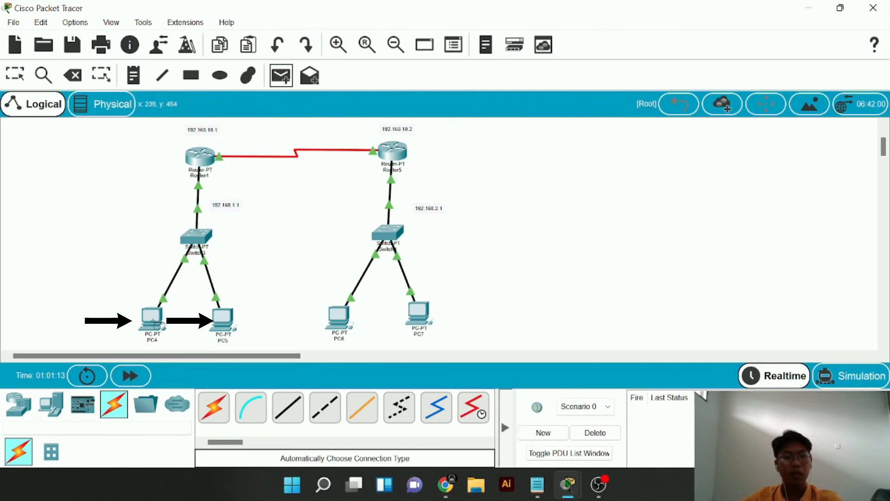
scroll(303, 260, down, 1)
scroll(463, 308, up, 1)
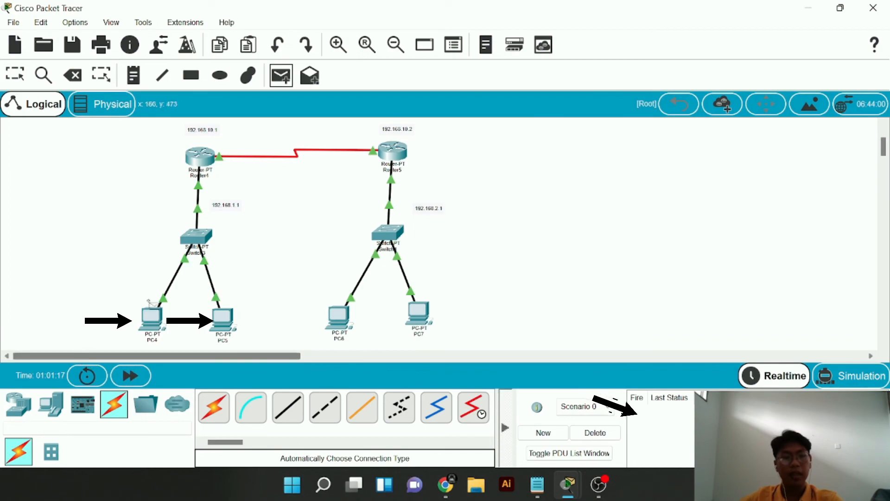
click(154, 317)
click(227, 321)
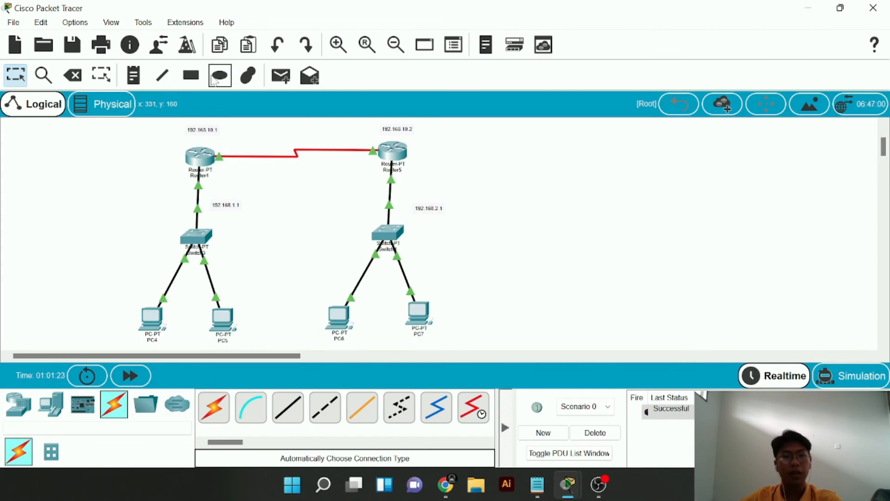
click(281, 75)
click(223, 319)
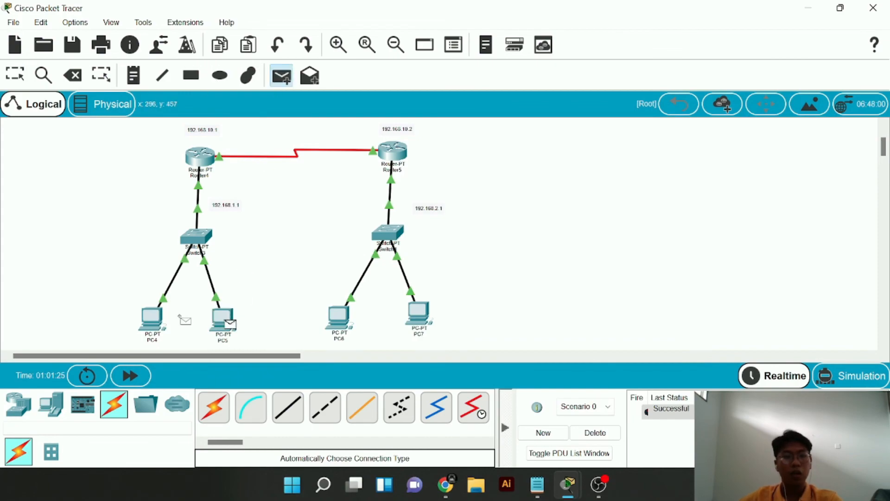
click(152, 318)
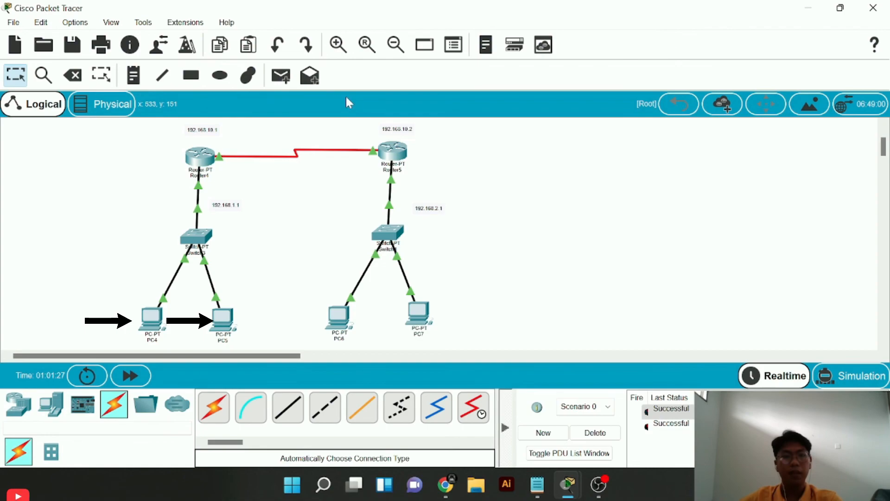
Test the path between the two networks by sending a simple PDU from PC5 to PC6 twice.
click(280, 78)
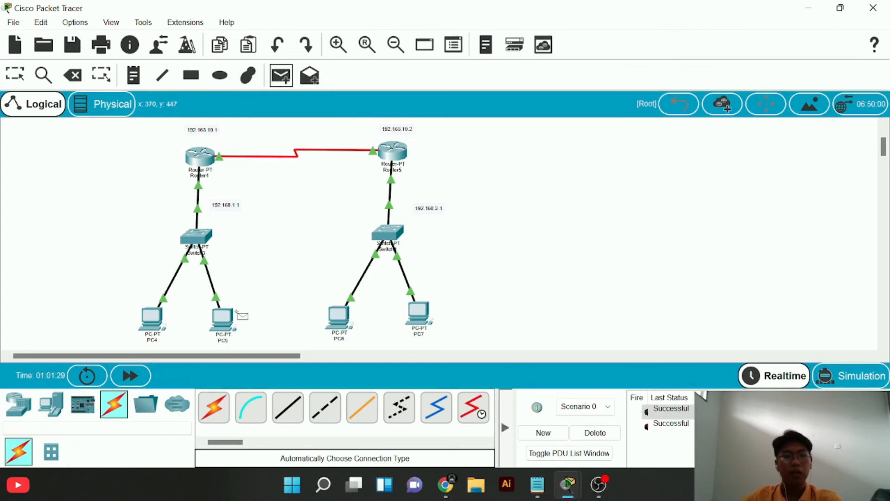
click(223, 319)
click(344, 316)
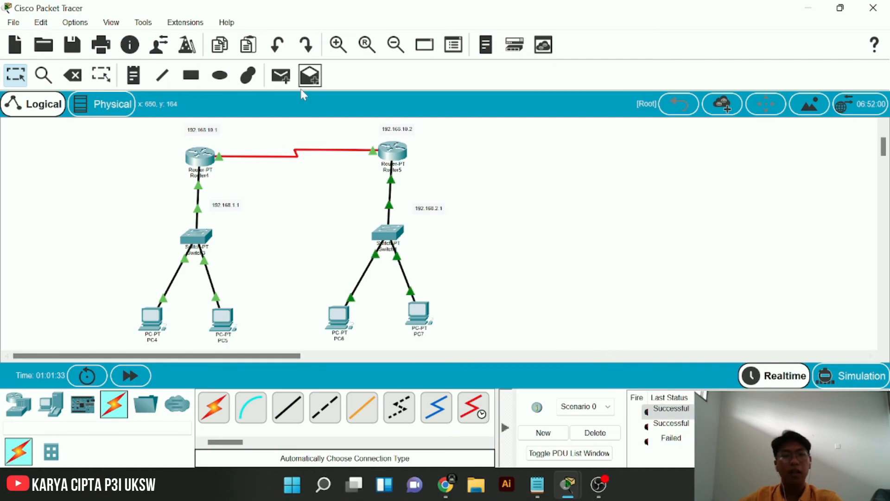
click(280, 76)
click(225, 319)
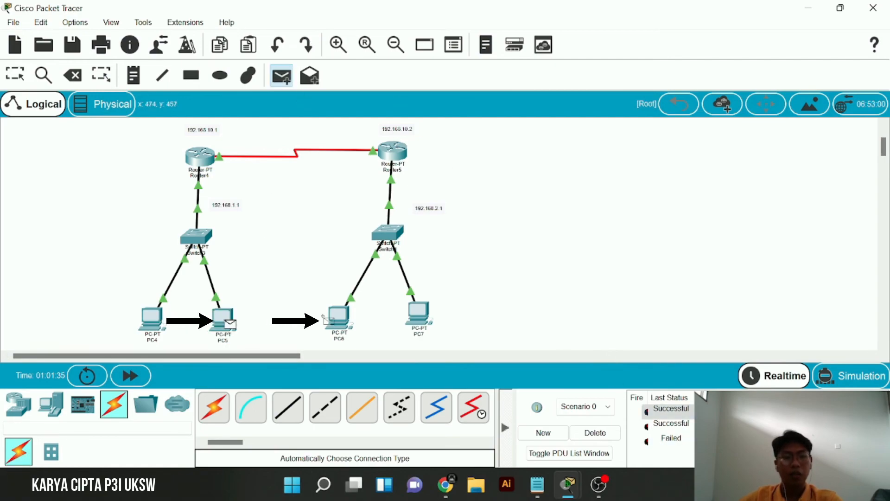
click(339, 317)
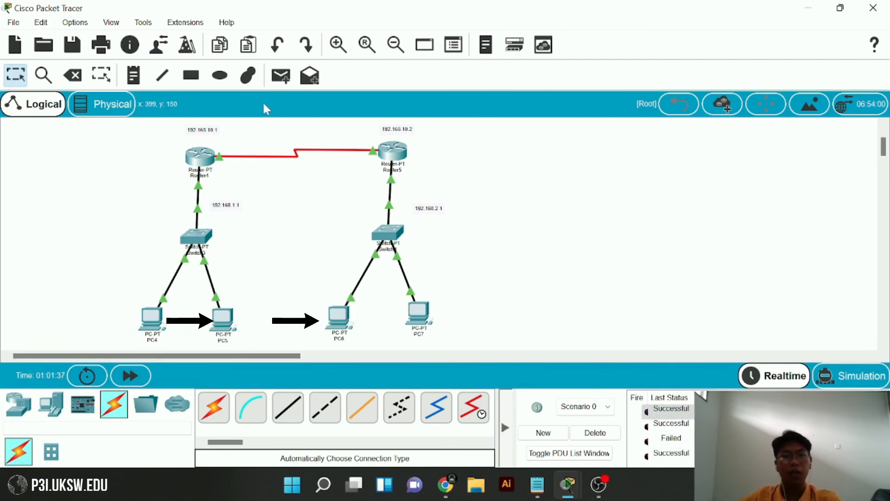
Send a simple PDU from PC5 to PC7 to test that route.
click(280, 76)
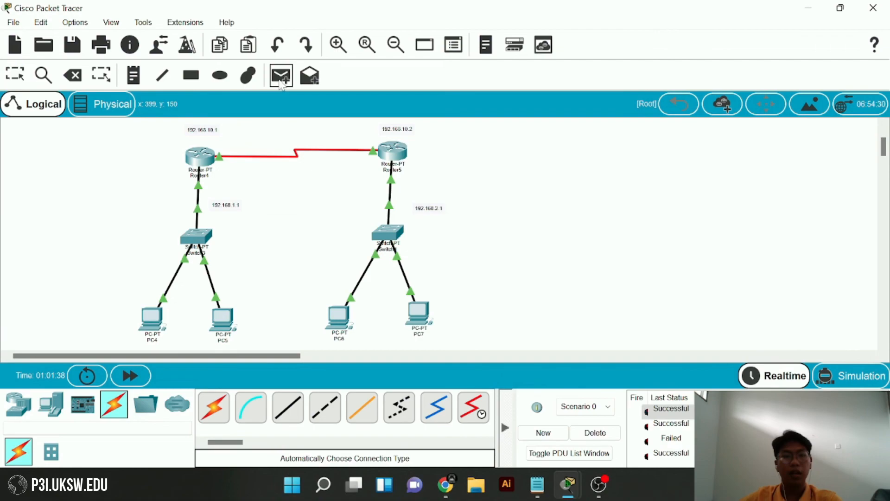
click(227, 323)
click(419, 315)
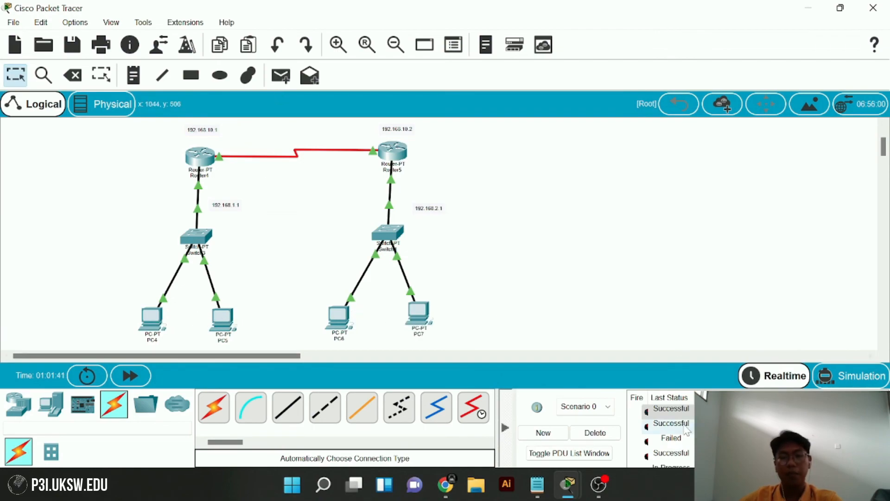
Check the statuses in the PDU list and fire the most recent simple PDU, from PC5 to PC7, again.
scroll(687, 430, down, 1)
scroll(687, 430, up, 1)
scroll(687, 431, down, 1)
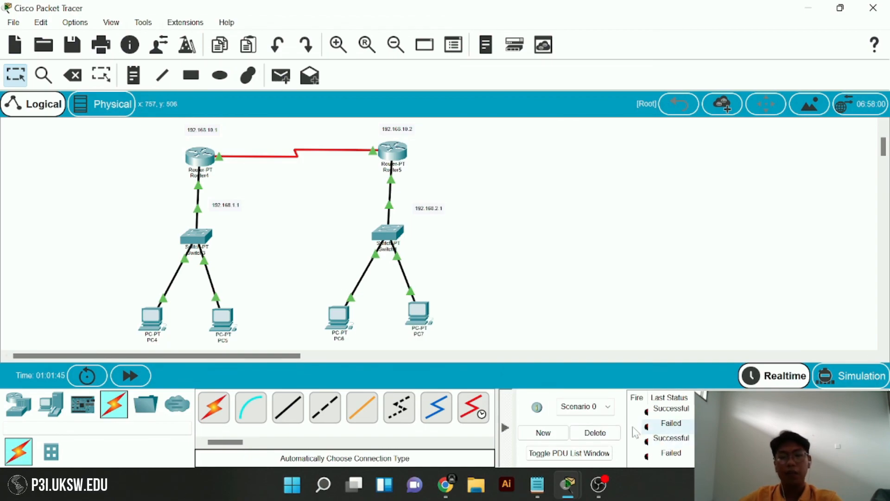
double_click(647, 457)
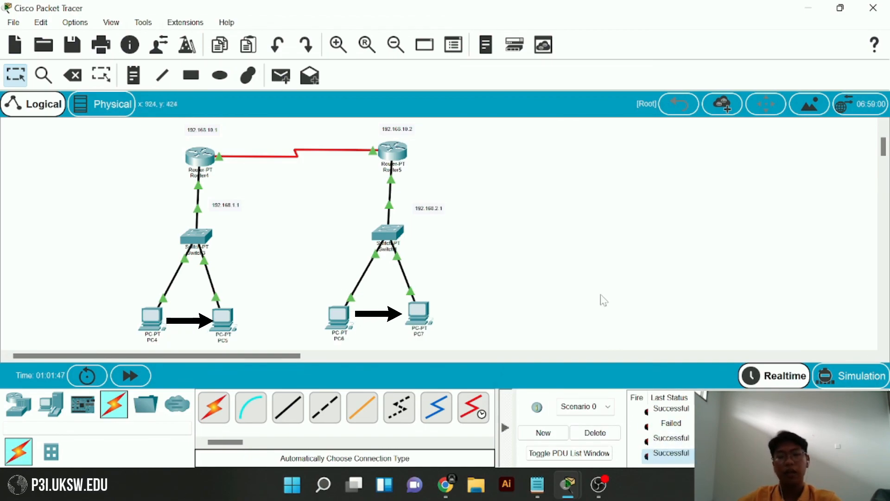
Send another simple PDU from PC5 to PC6 to retest the route between the two networks.
click(281, 76)
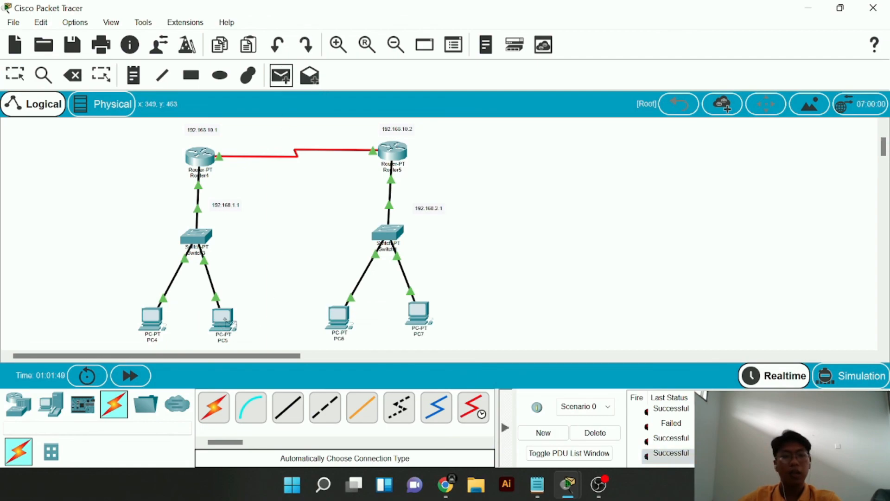
click(225, 321)
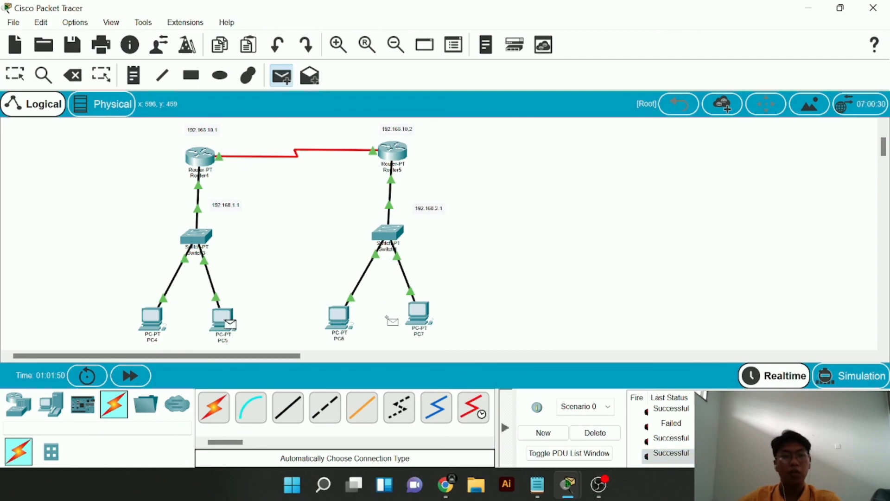
click(342, 319)
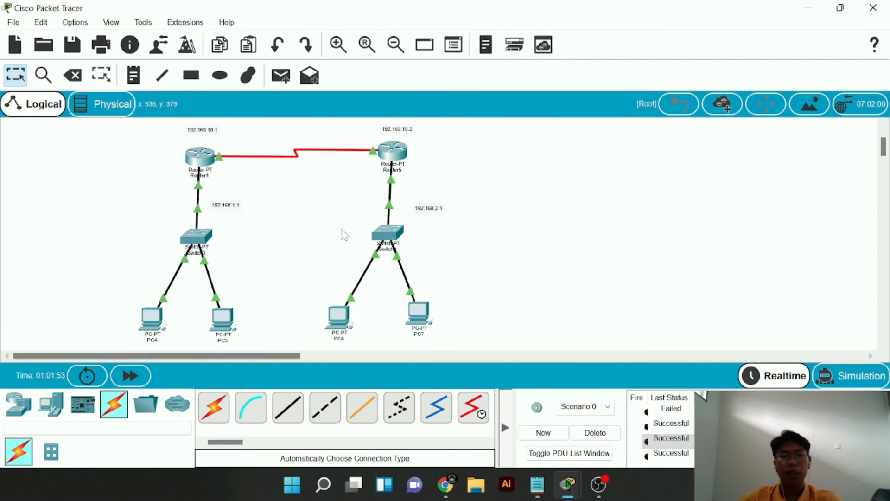
Test connectivity within the second network by sending a simple PDU from PC6 to PC7.
click(281, 76)
click(339, 318)
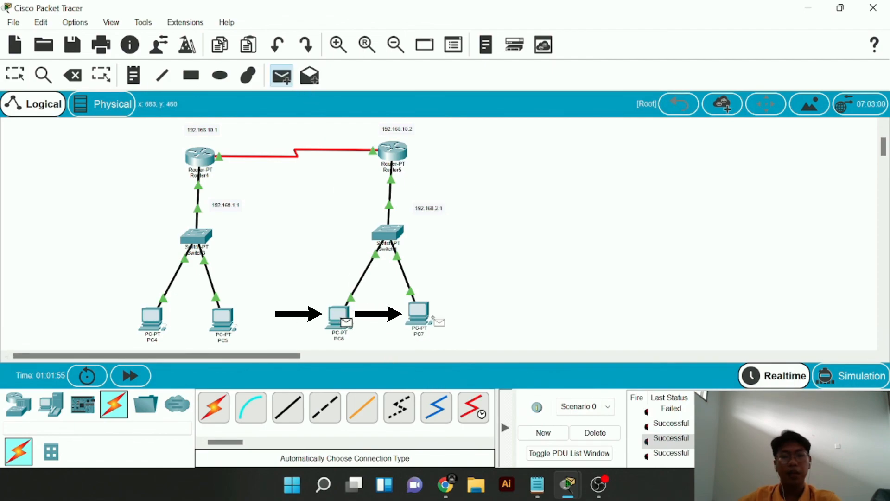
click(408, 316)
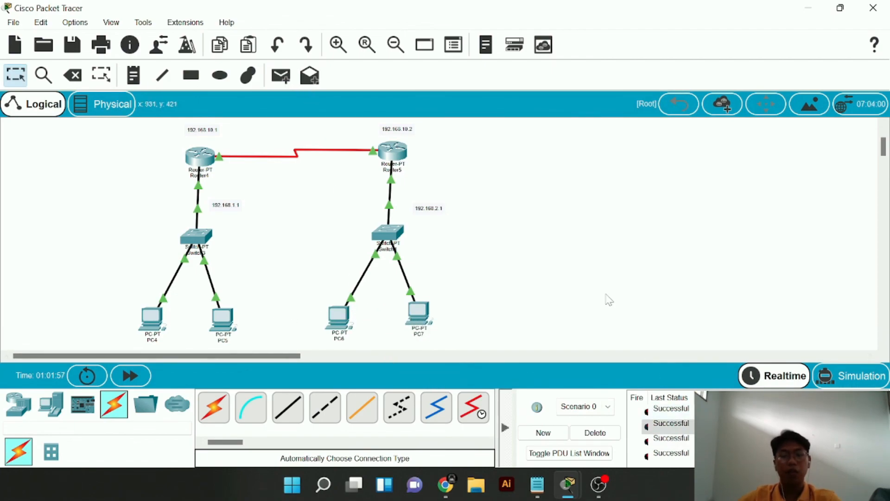